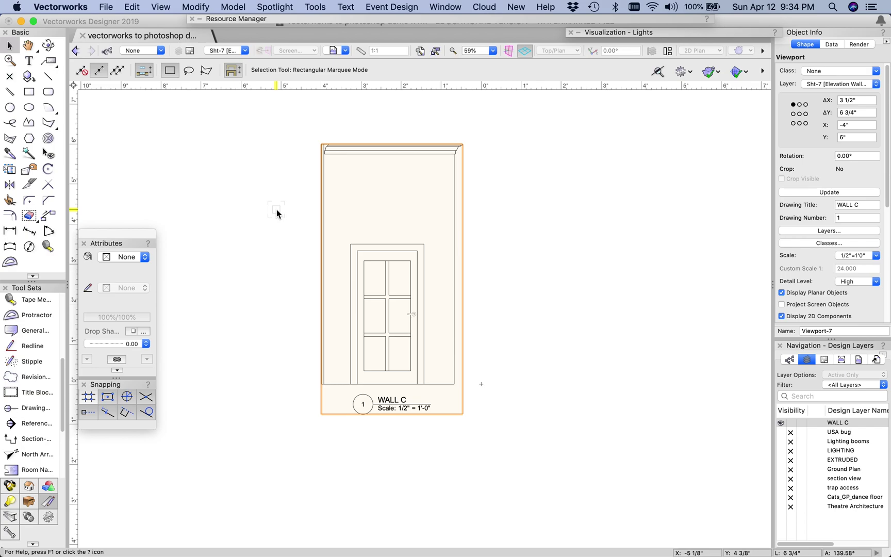
Open the WALL C viewport's annotations for editing and lower the drawing label to Y -2'0".
scroll(277, 213, up, 2)
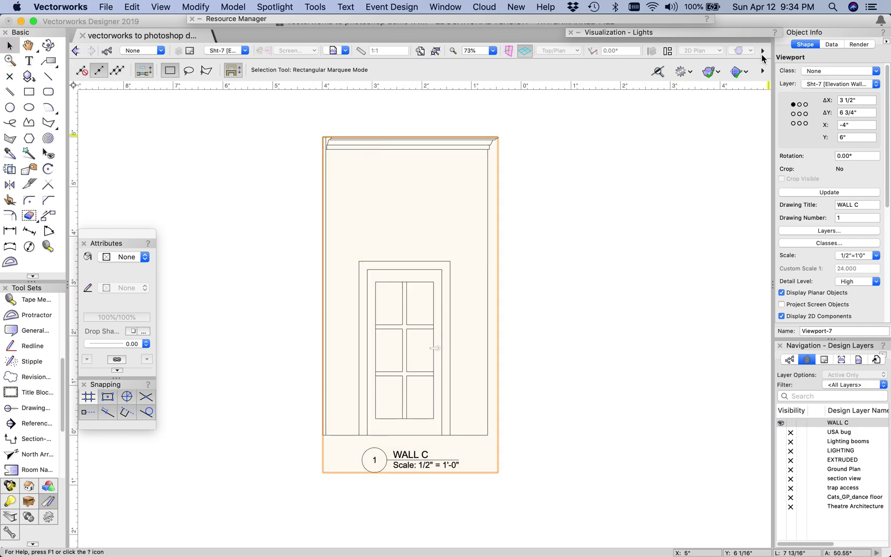
double_click(403, 269)
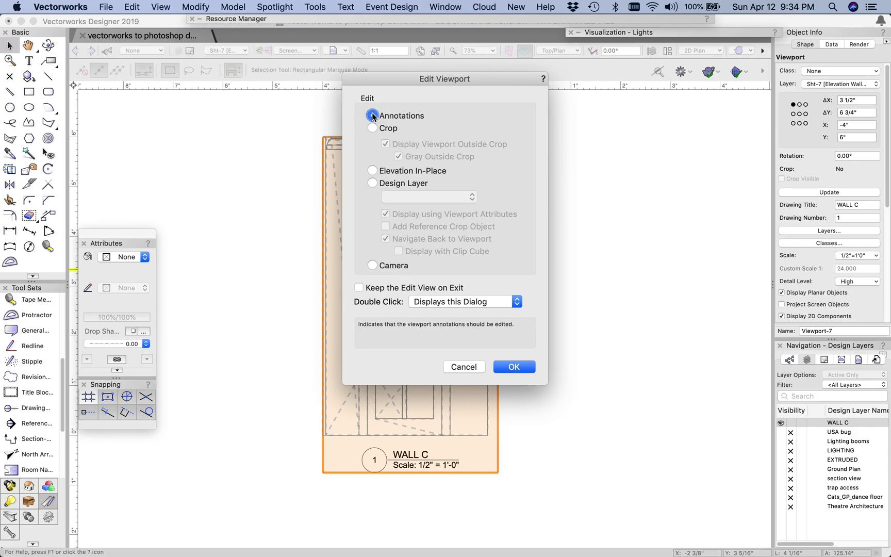
click(513, 367)
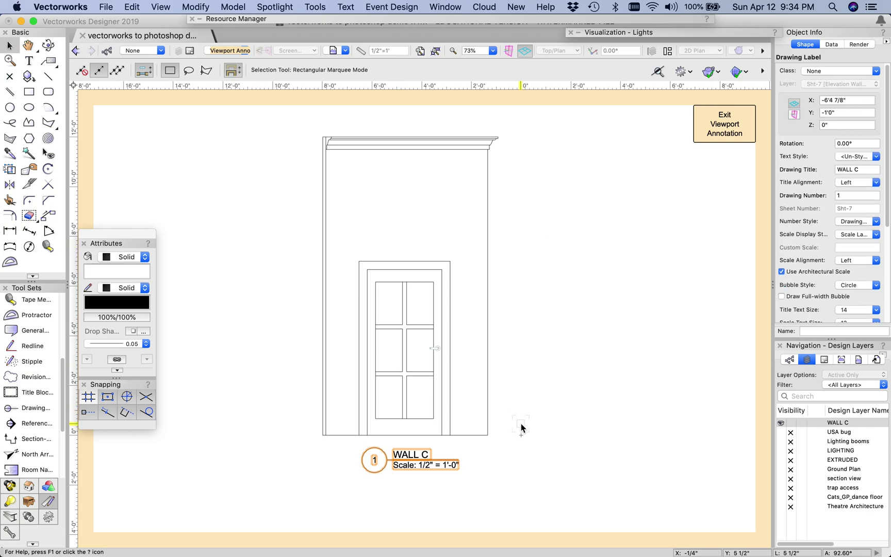
drag(393, 458, 393, 483)
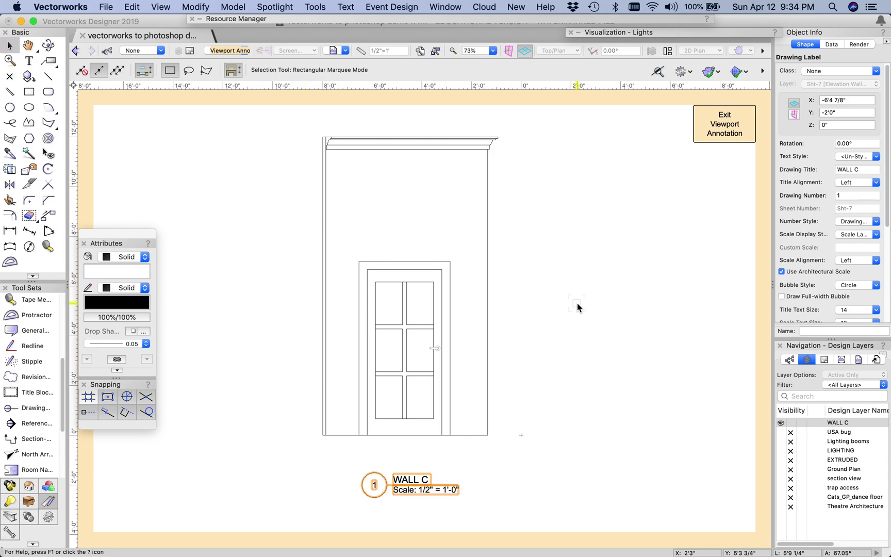
Draw a 9" wide by 3" high rectangle from the inner lower-left corner of the wall's front face.
click(28, 93)
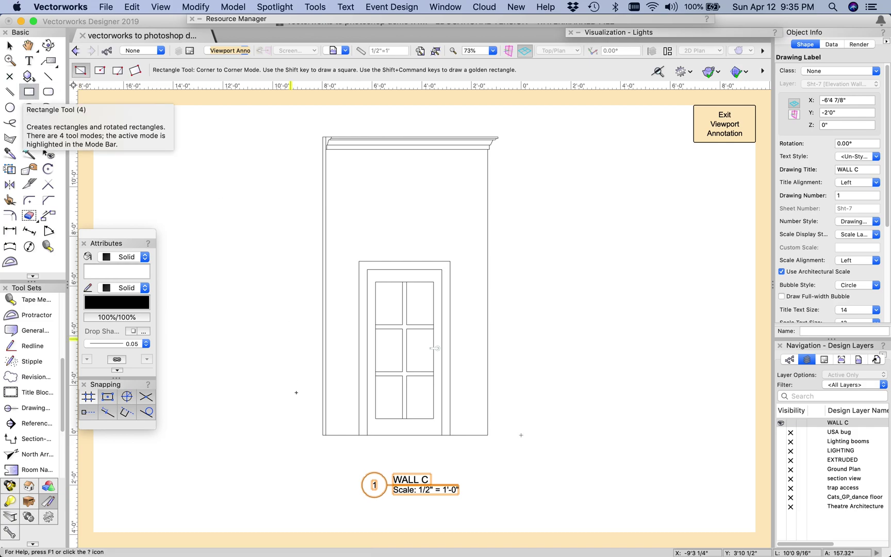
scroll(387, 484, up, 1)
scroll(387, 485, up, 3)
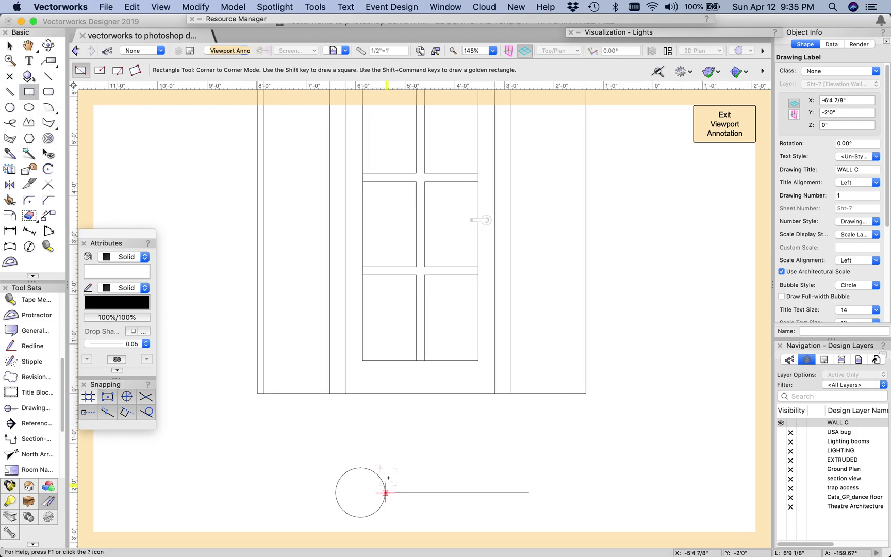
click(264, 393)
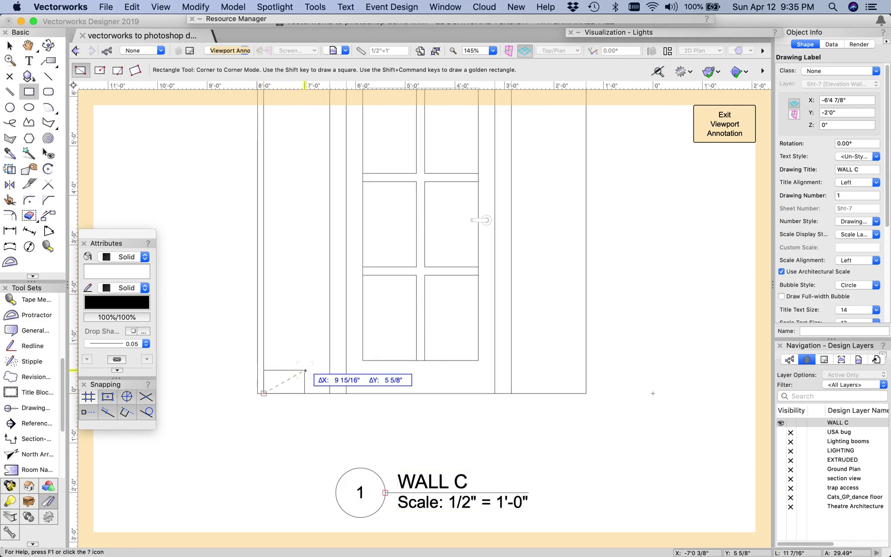
key(Tab)
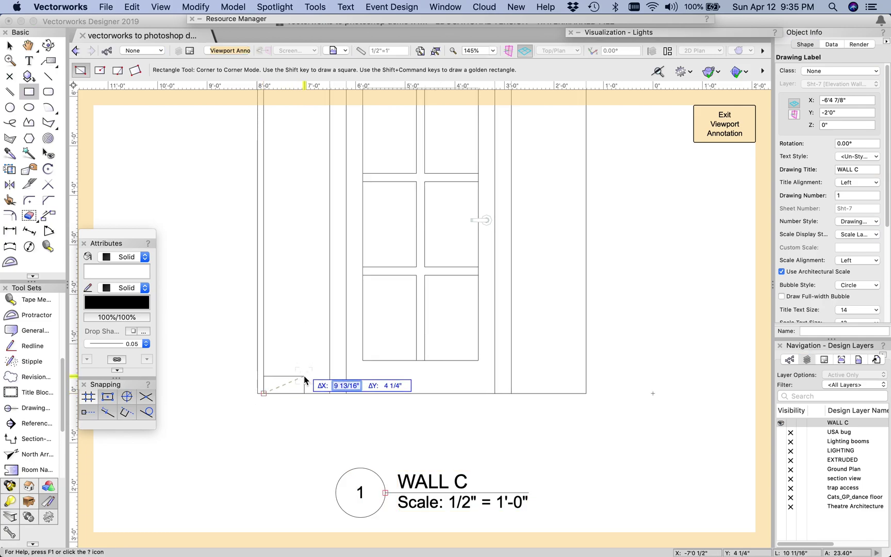
text(9)
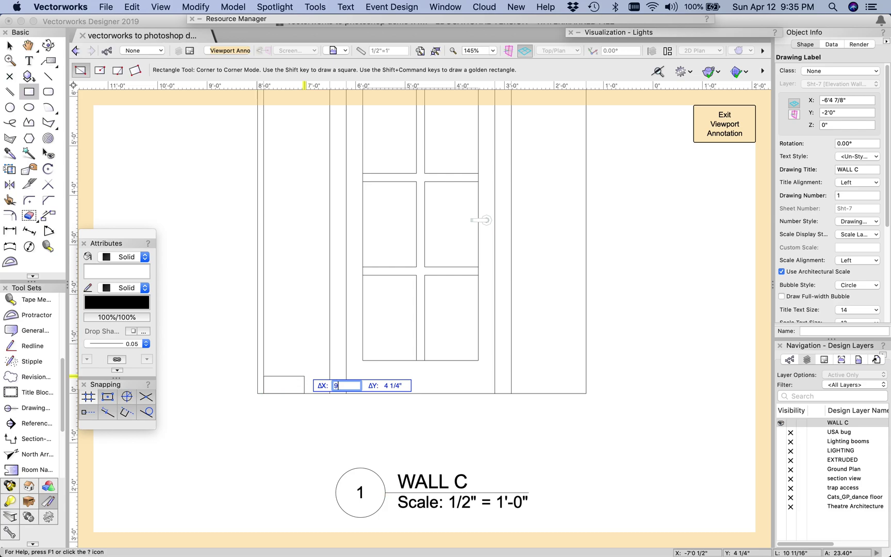
key(Tab)
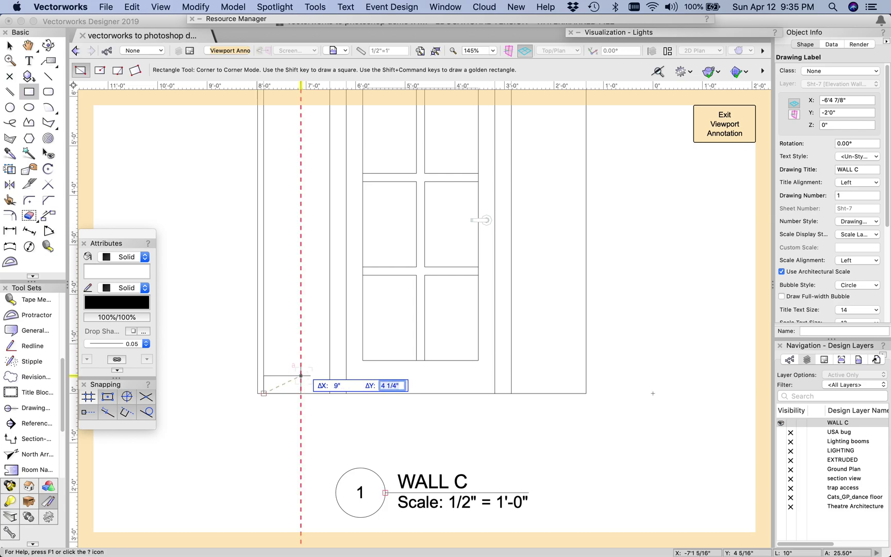
text(3)
key(Tab)
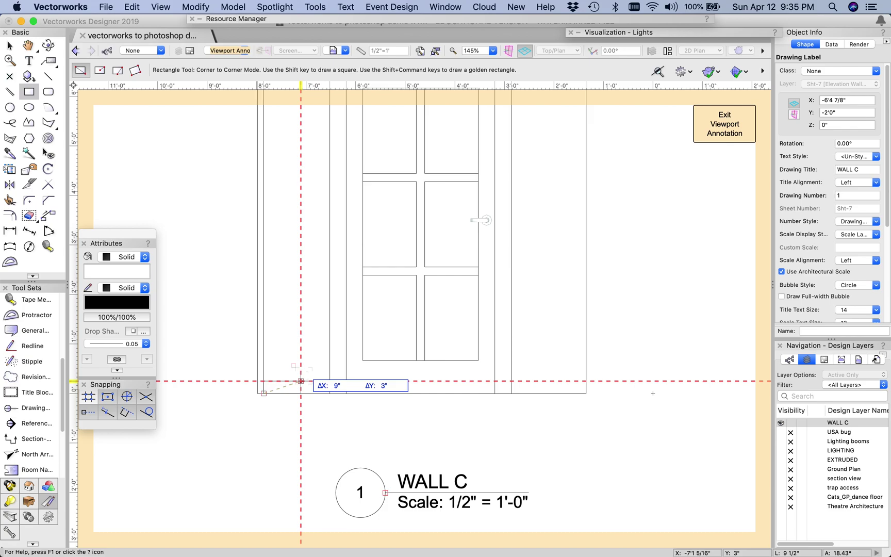
click(301, 381)
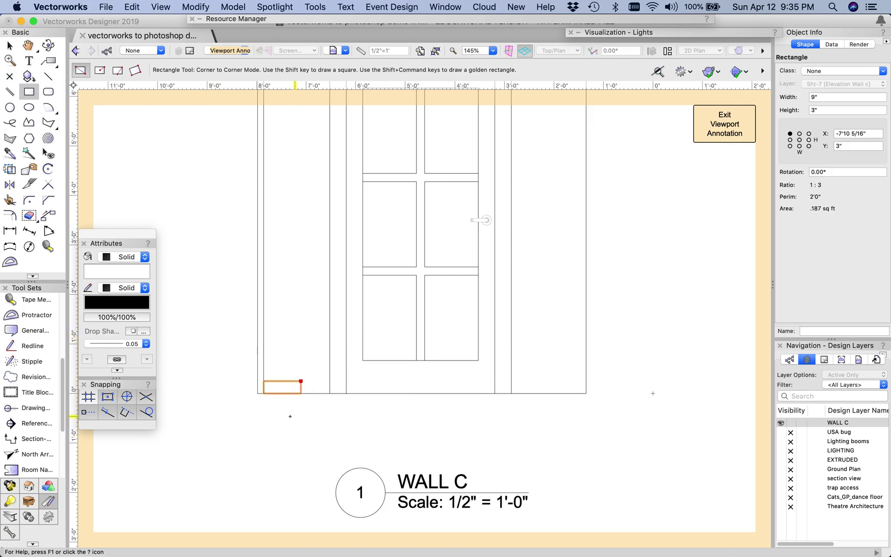
Duplicate the rectangle and move the copy by an X offset of 9.5" and a Y offset of 0.
scroll(283, 420, up, 5)
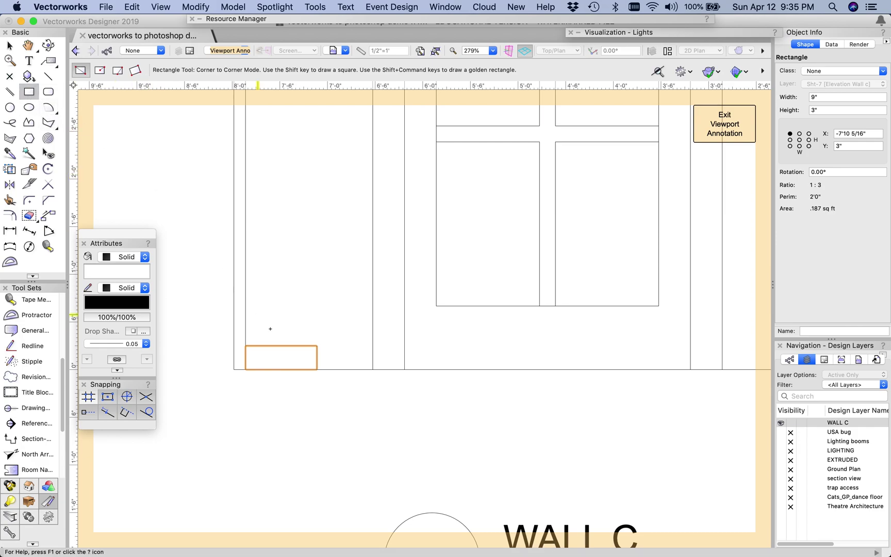
click(135, 6)
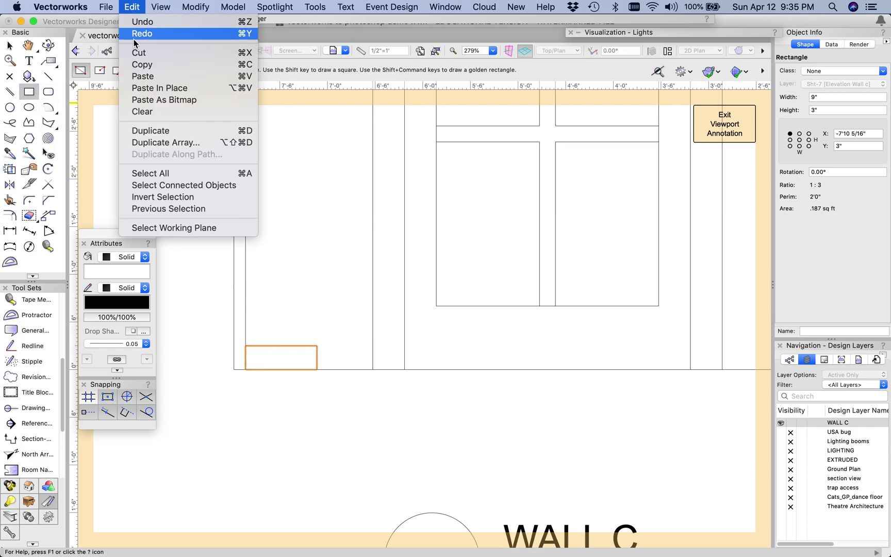
click(144, 130)
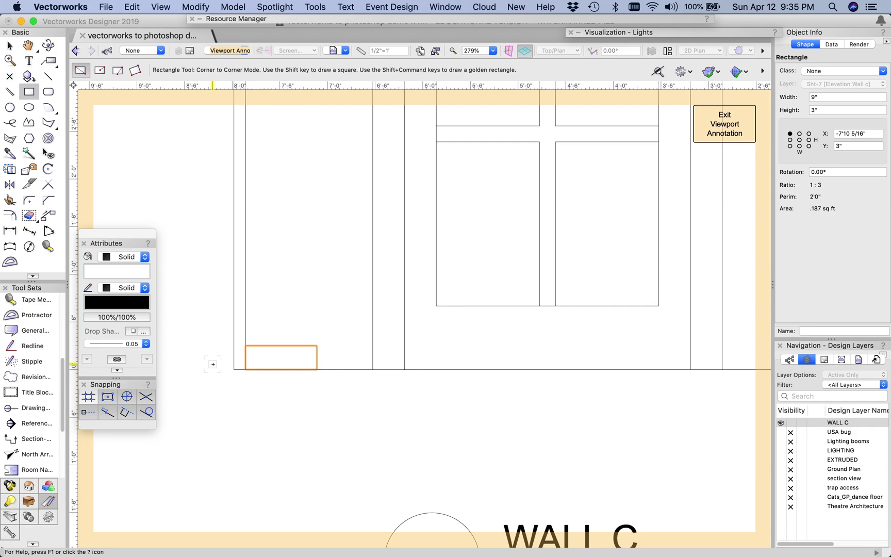
key(super+m)
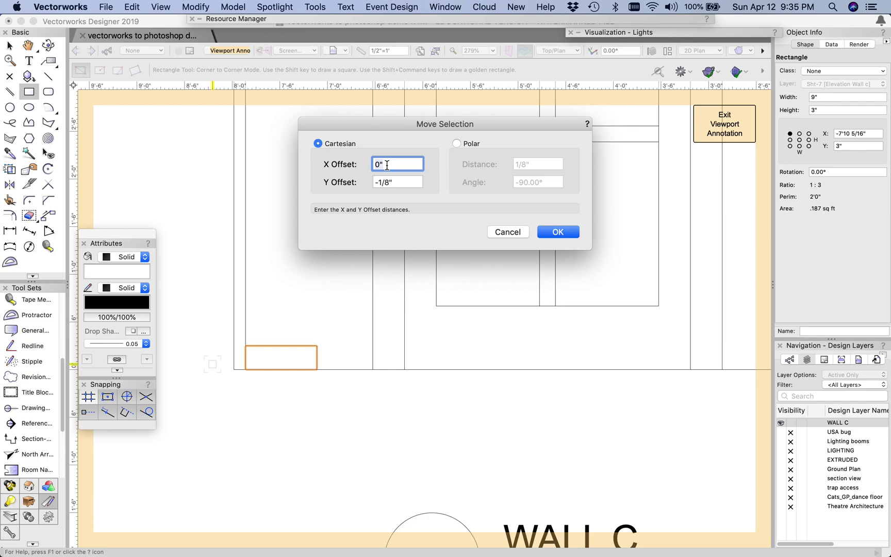
text(9.5)
key(Tab)
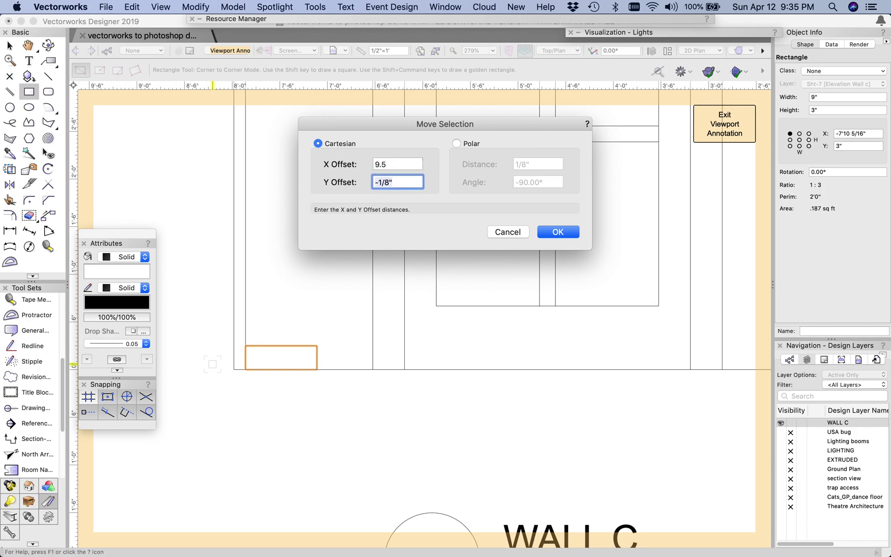
text(0)
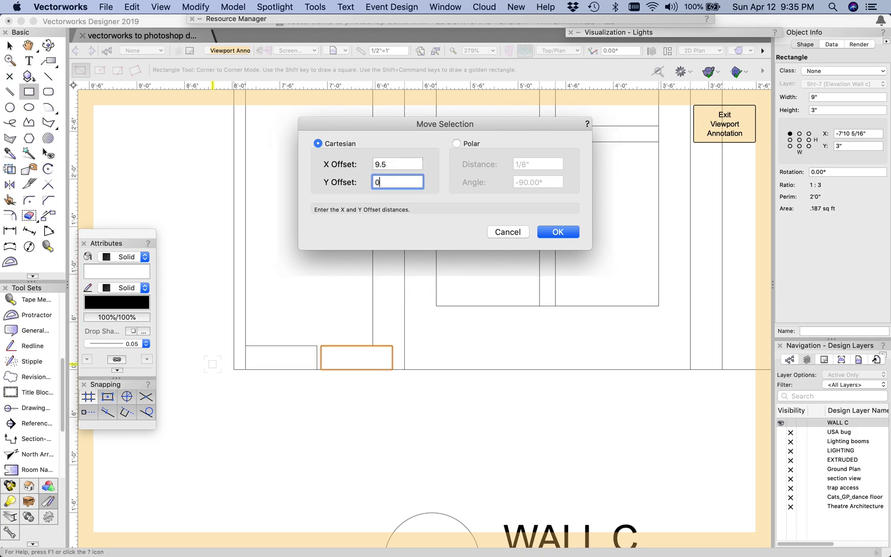
key(Return)
Keep duplicating the newest rectangle and moving each copy 9 1/2" horizontally until nine rectangles span the wall's base.
scroll(386, 165, down, 2)
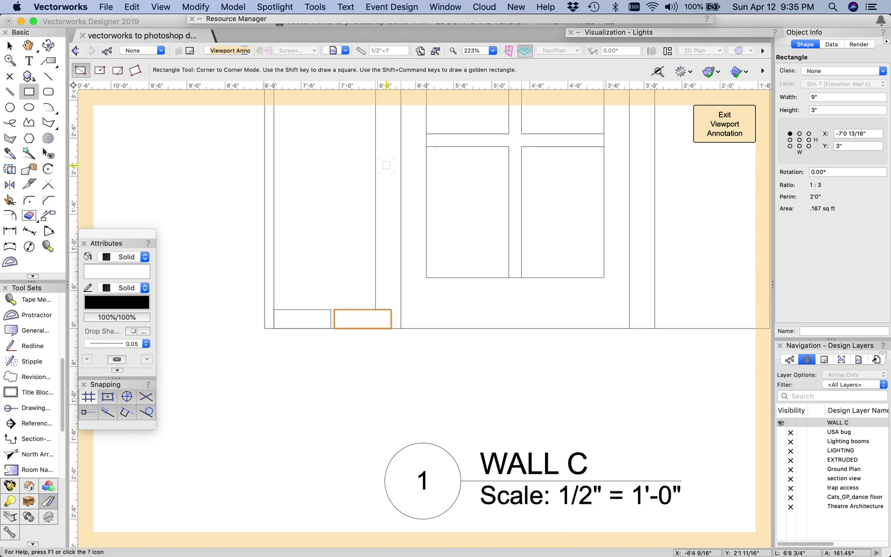
key(super+m)
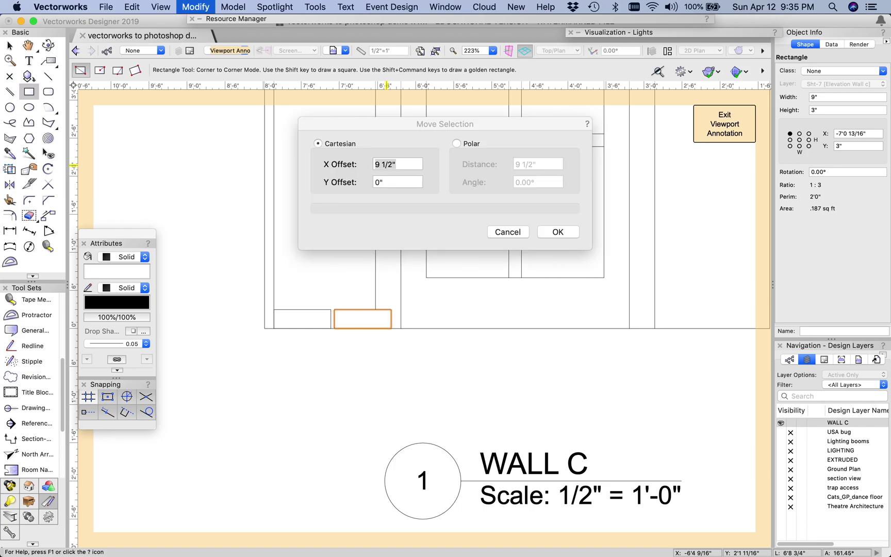
key(Return)
key(super+m)
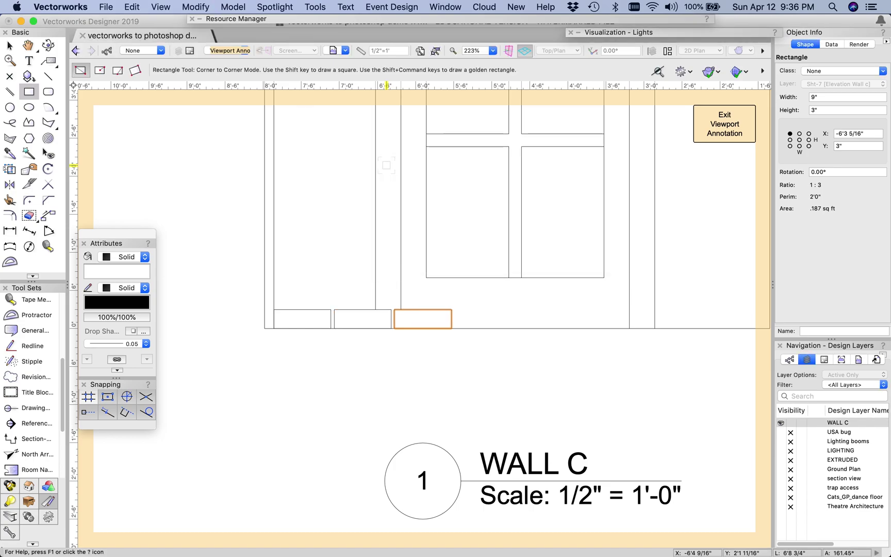
key(Return)
key(super+m)
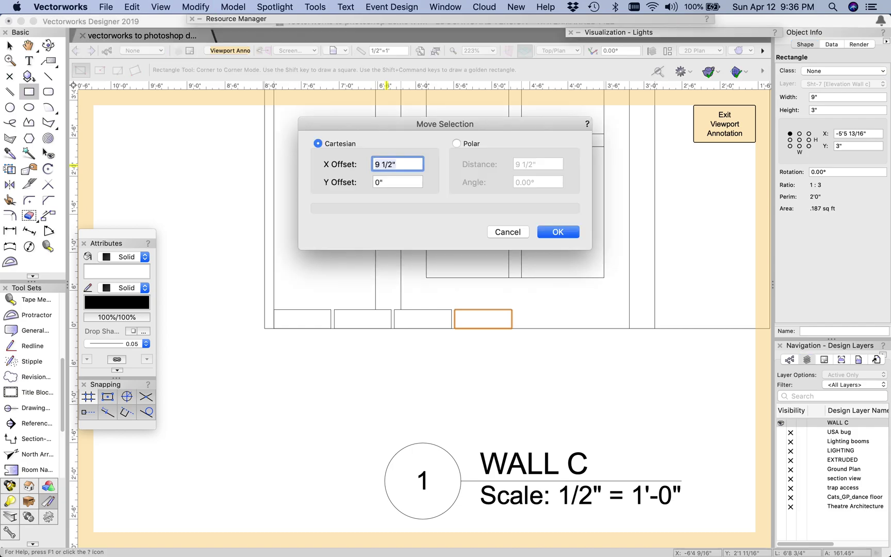
key(Return)
key(super+m)
key(Return)
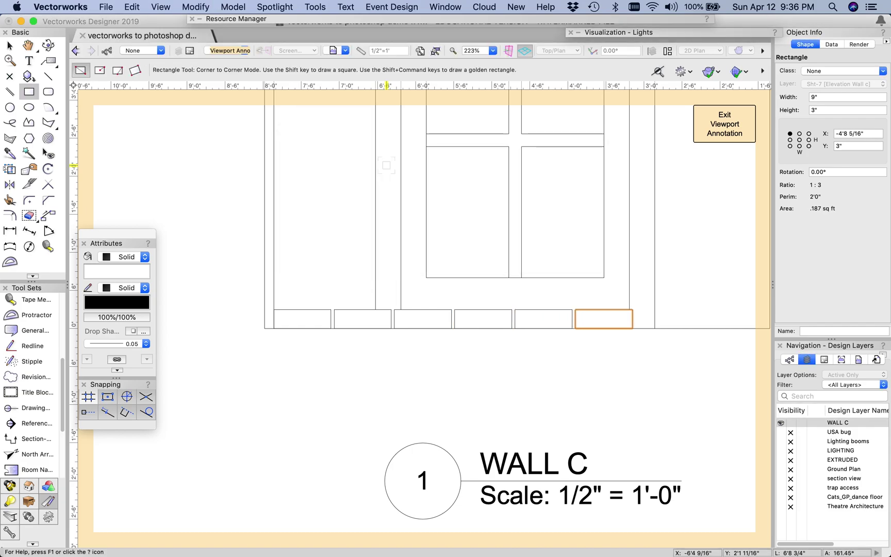
key(super+m)
key(Return)
key(super+m)
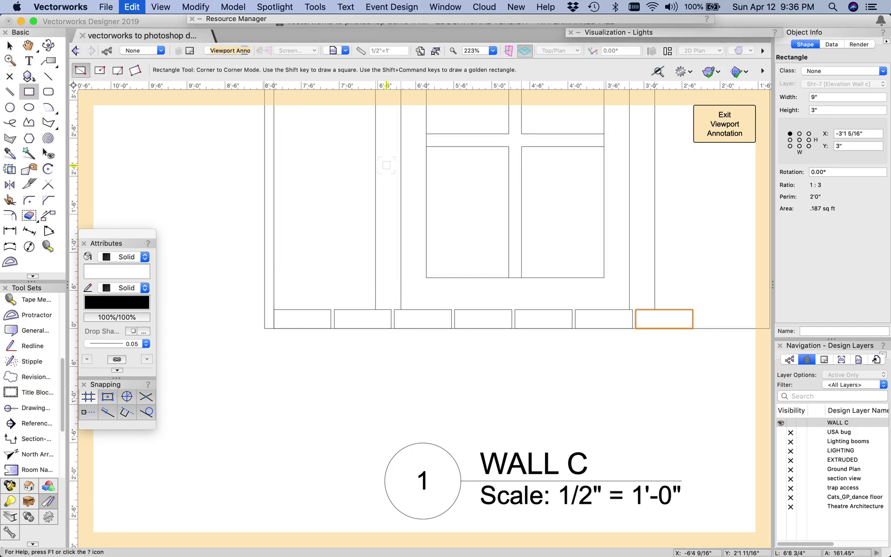
key(Return)
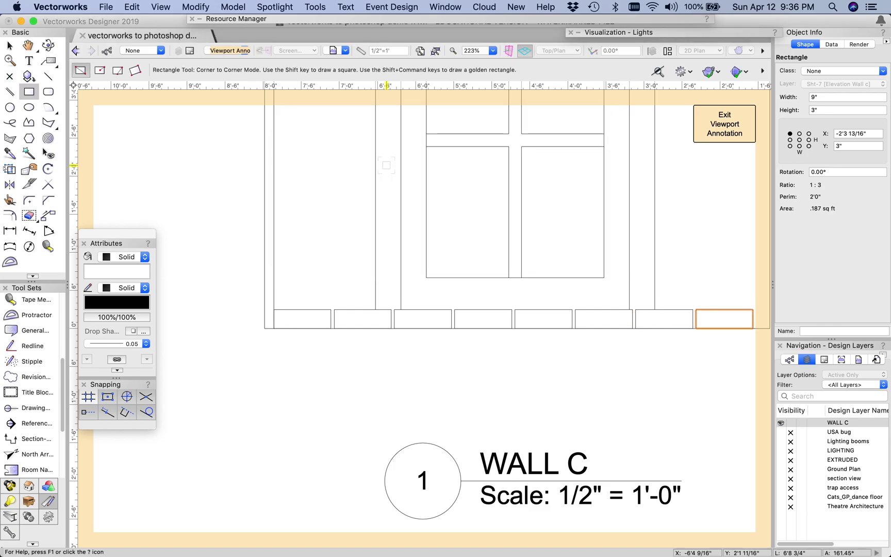
mouse_move(448, 205)
mouse_down()
mouse_move(338, 259)
mouse_move(326, 281)
mouse_up()
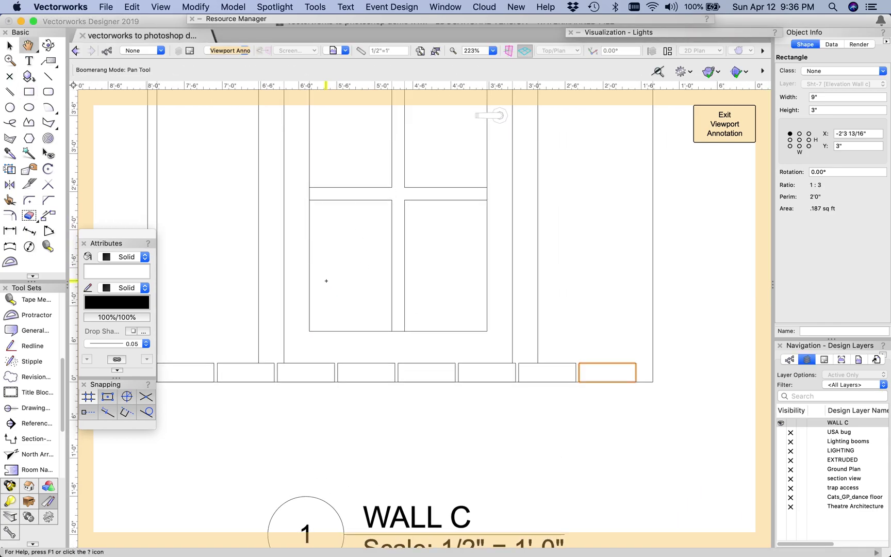
key(space)
key(super+m)
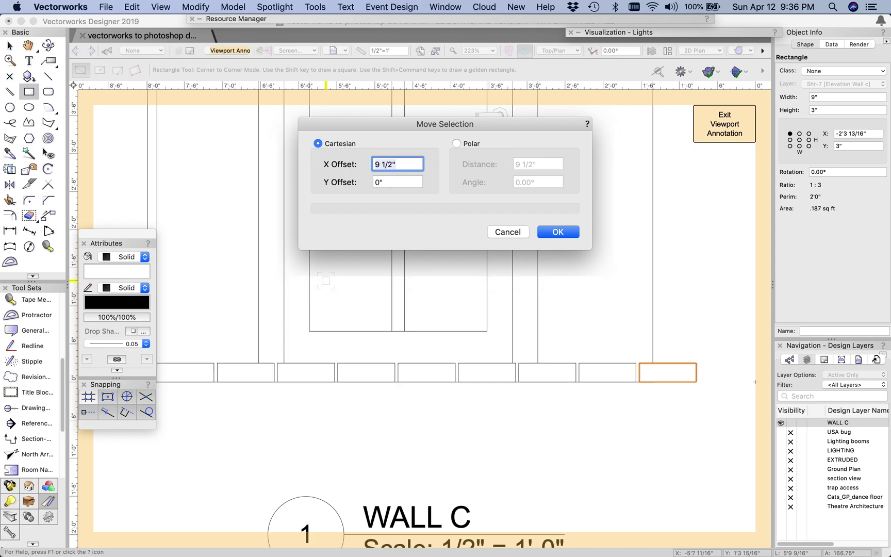
key(Return)
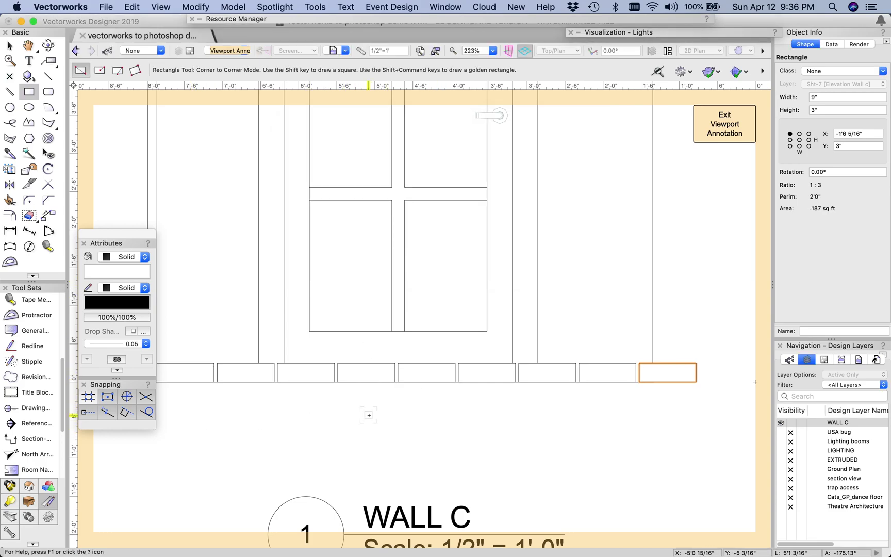
Select all nine rectangles and shift the row with Move by Points so its middle aligns with the midpoint of the wall's base.
scroll(368, 414, down, 2)
key(x)
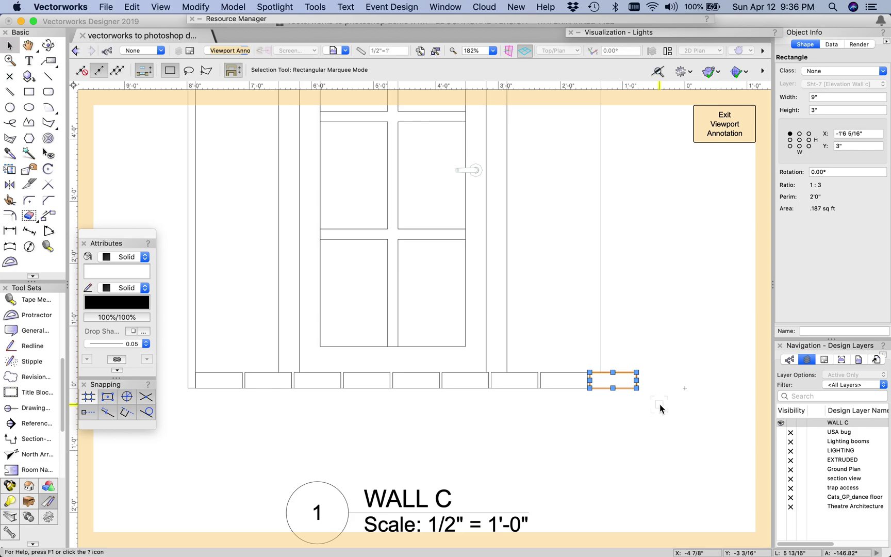
drag(658, 403, 181, 361)
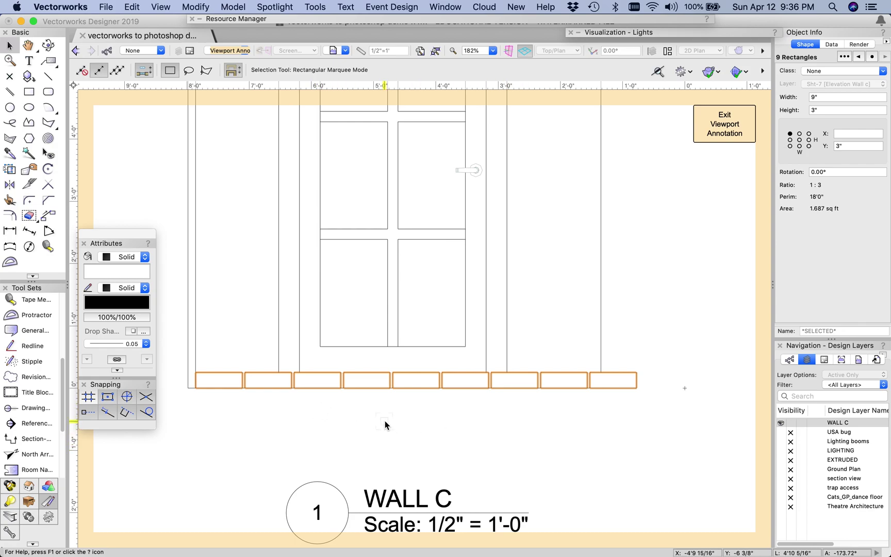
click(48, 215)
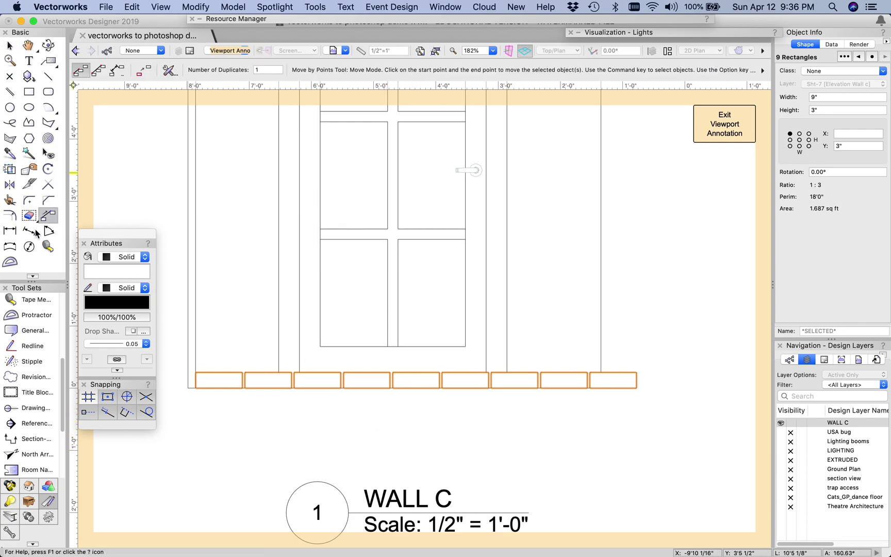
click(416, 388)
scroll(416, 388, up, 3)
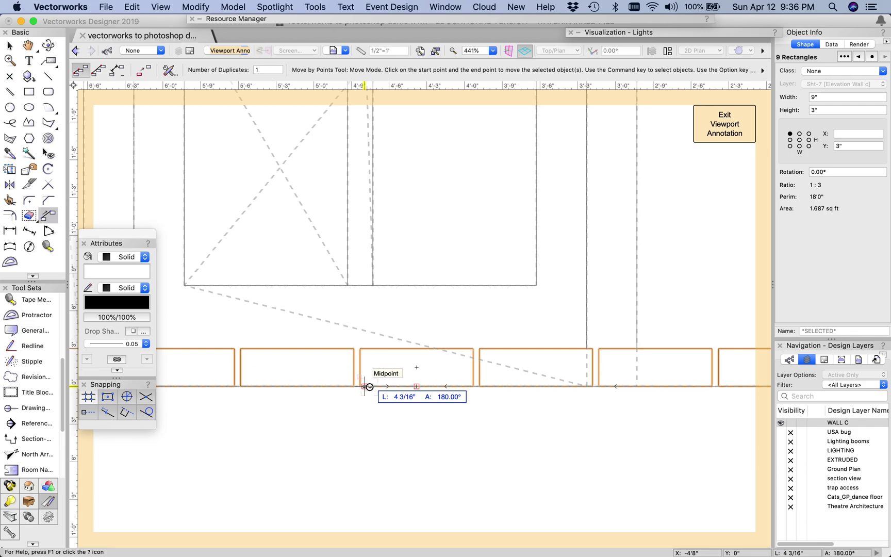
click(369, 387)
scroll(375, 417, down, 3)
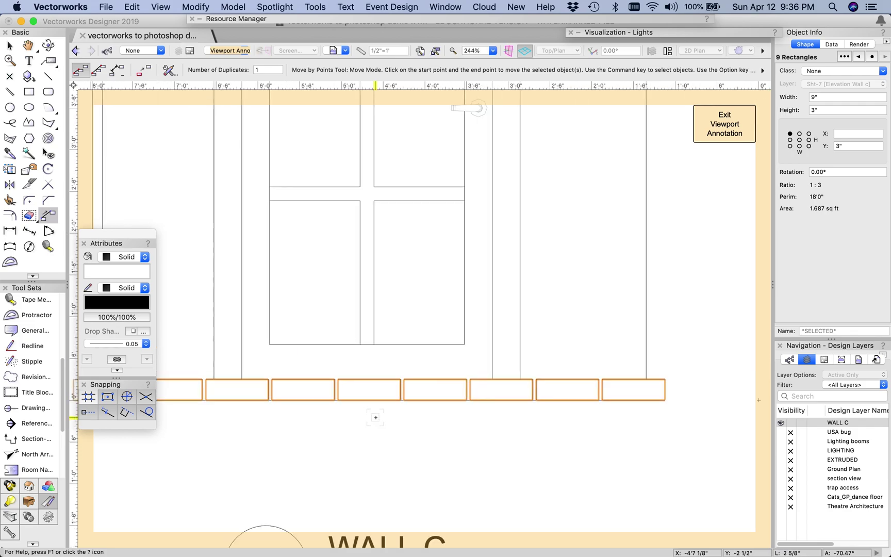
Duplicate the base row of nine rectangles and move the copy by an X offset of 4 3/4" and a Y offset of 3 1/2".
scroll(375, 417, down, 2)
key(space)
mouse_move(358, 417)
mouse_down()
mouse_move(418, 407)
mouse_move(407, 405)
mouse_up()
click(730, 388)
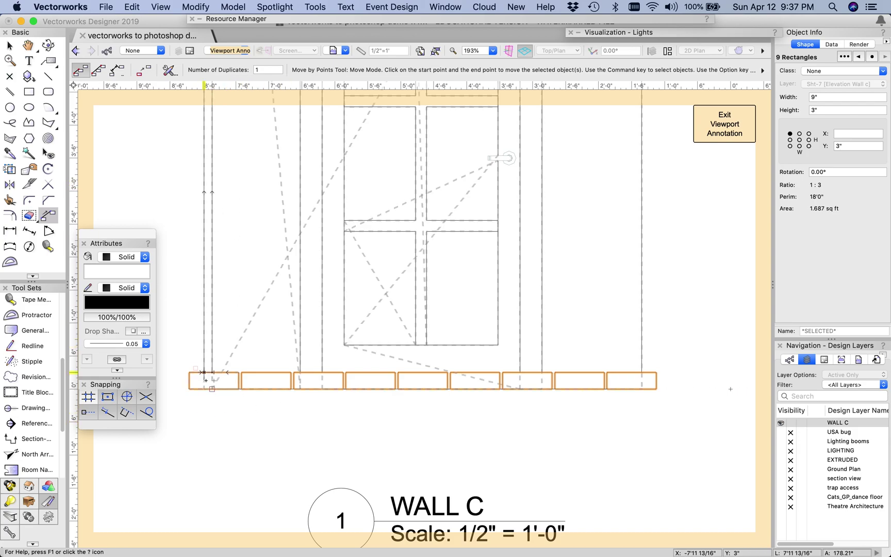
click(132, 8)
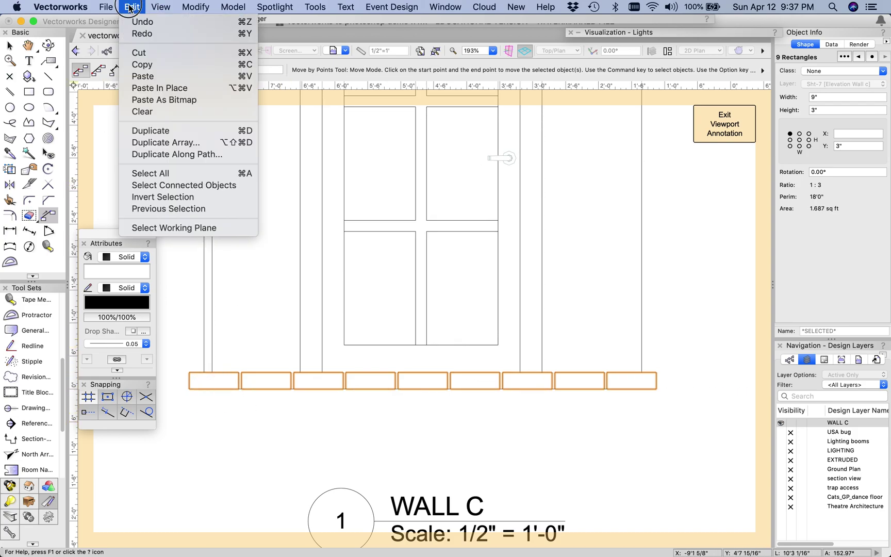
click(154, 131)
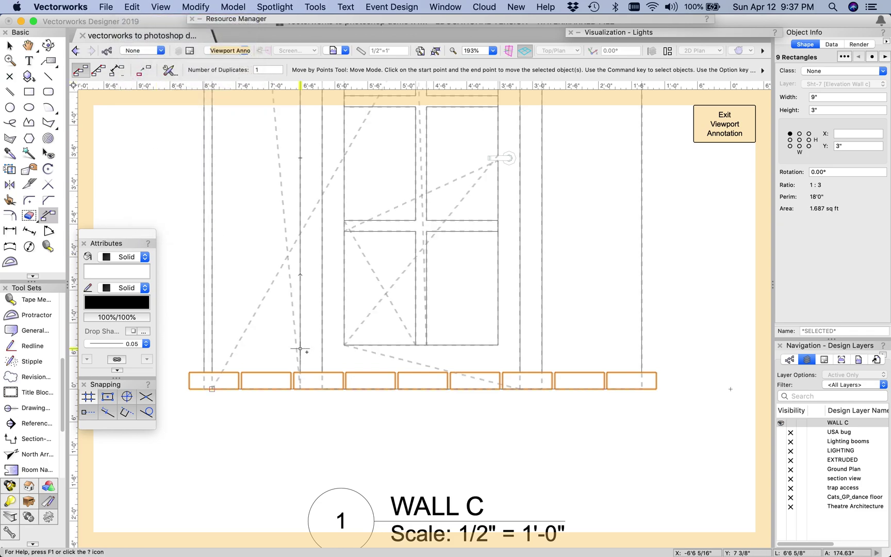
click(161, 7)
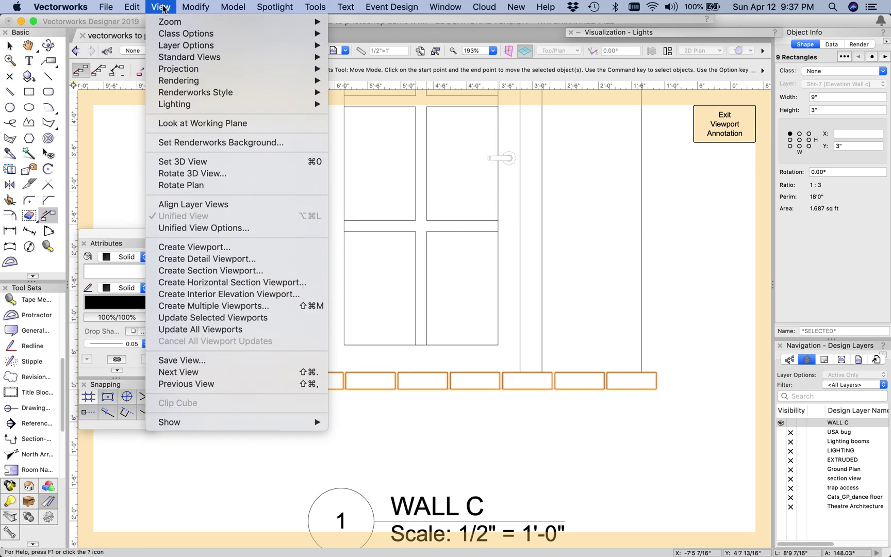
mouse_move(196, 7)
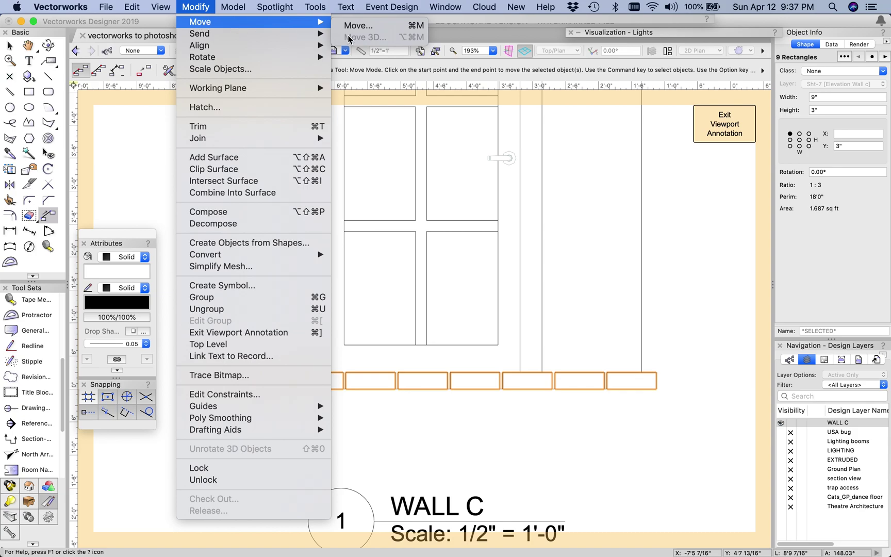
click(358, 26)
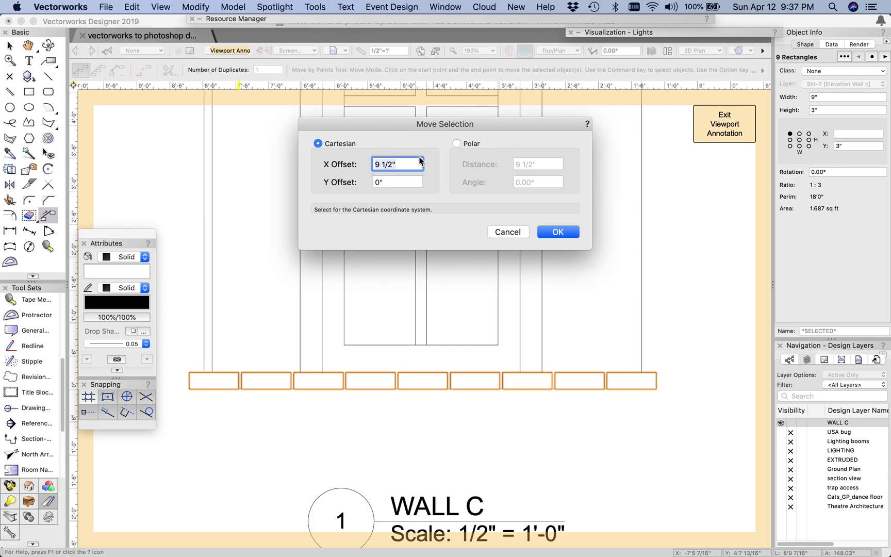
text(4 3/4)
click(392, 180)
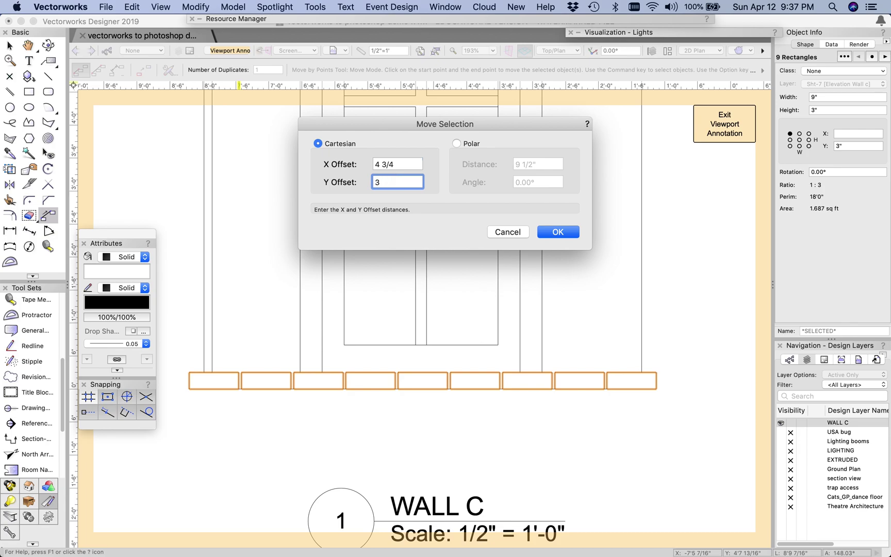
key(Return)
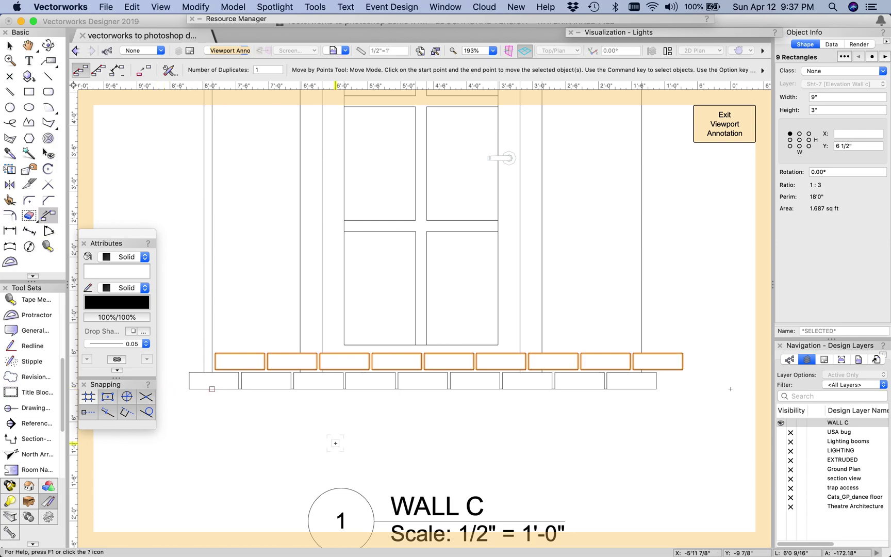
Select both brick rows, duplicate them and move the copies by an X offset of 0 and a Y offset of 7".
key(x)
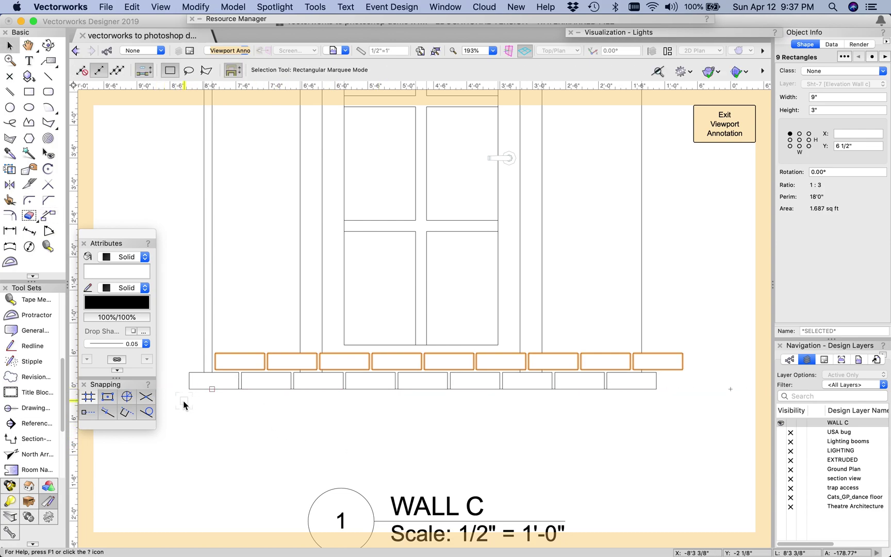
drag(183, 401, 710, 350)
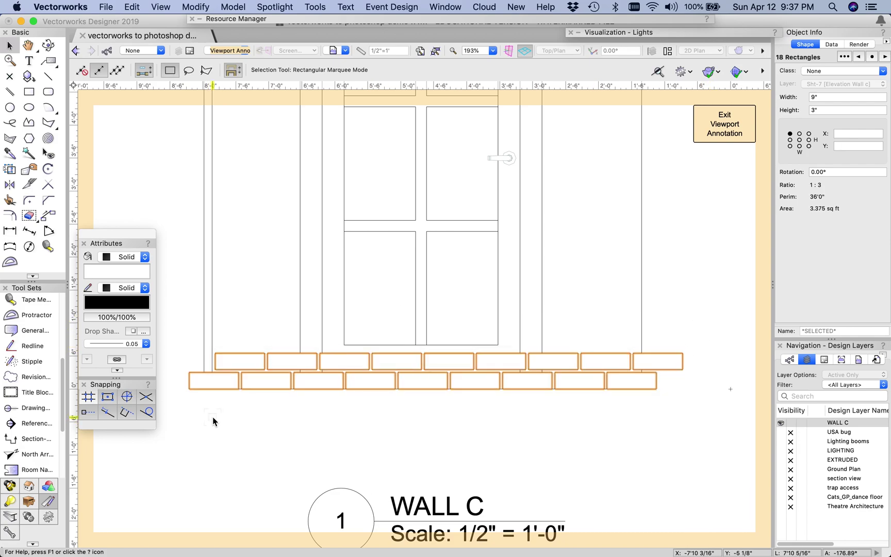
click(133, 8)
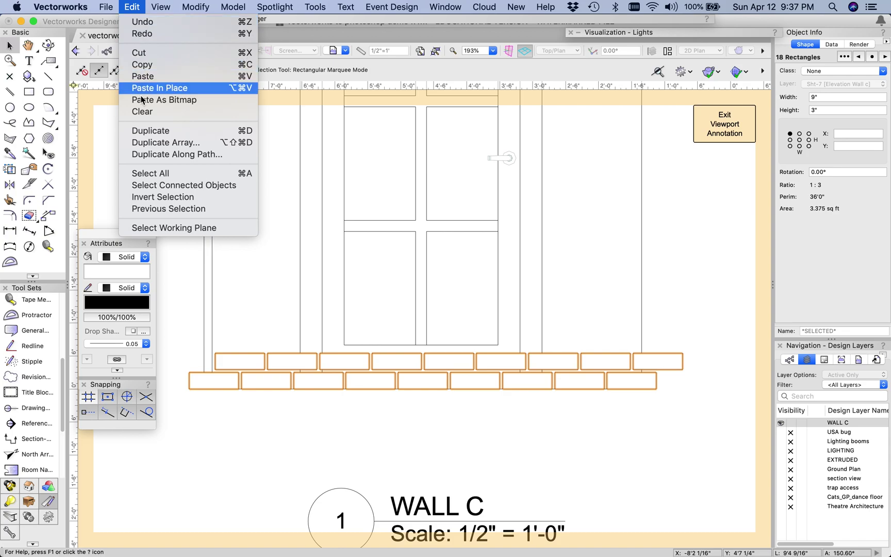
click(147, 130)
click(196, 7)
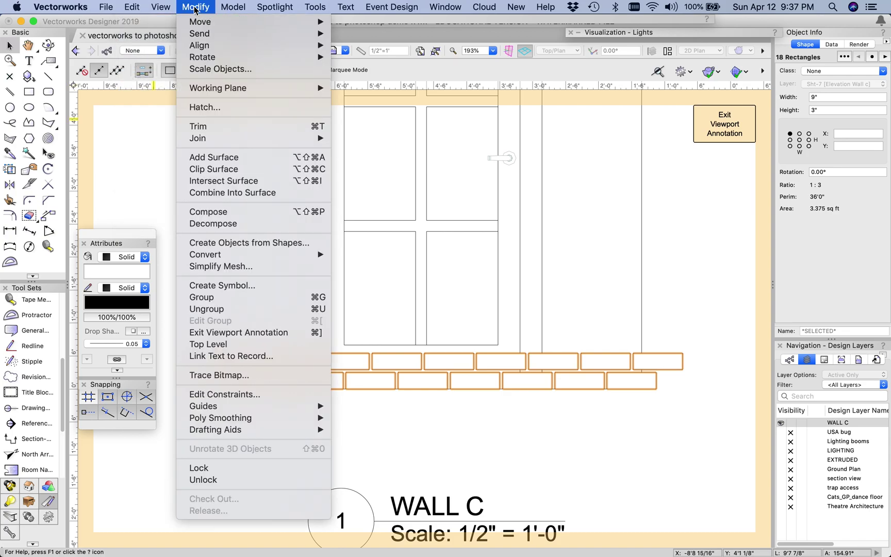
mouse_move(200, 24)
click(355, 25)
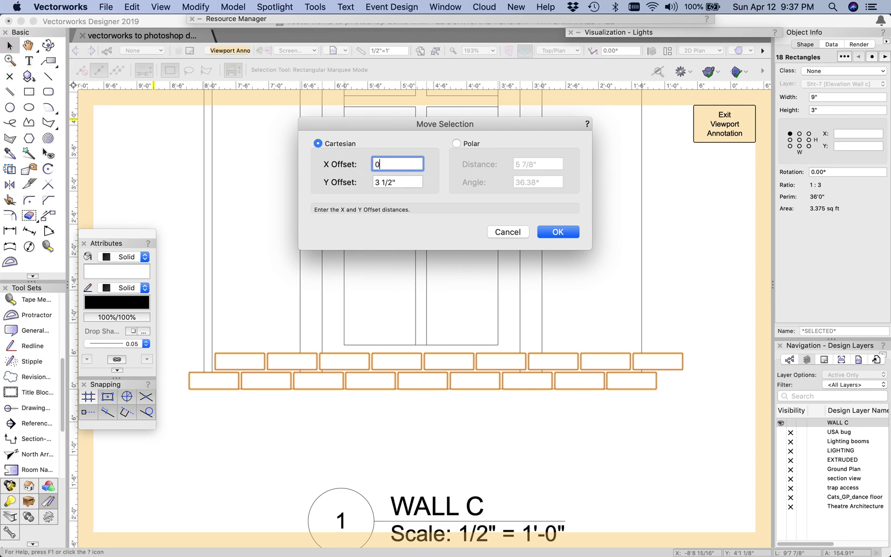
click(397, 181)
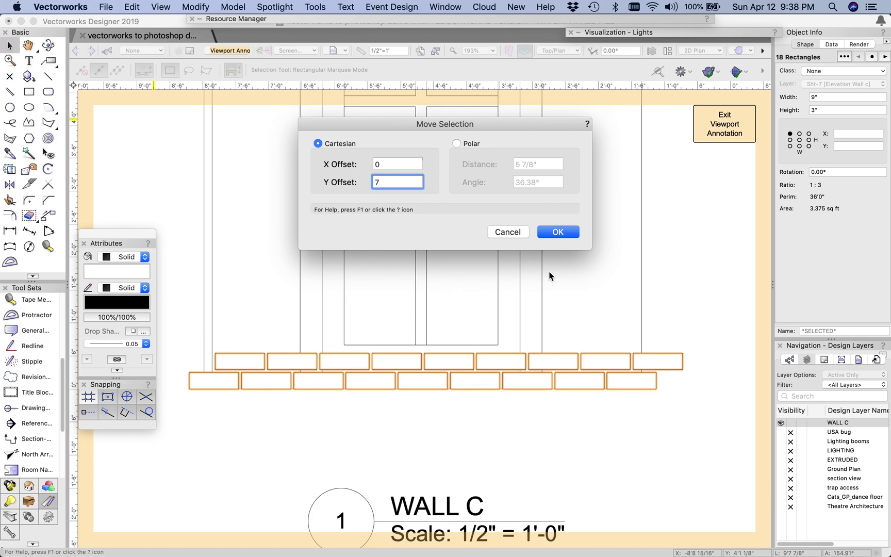
click(557, 232)
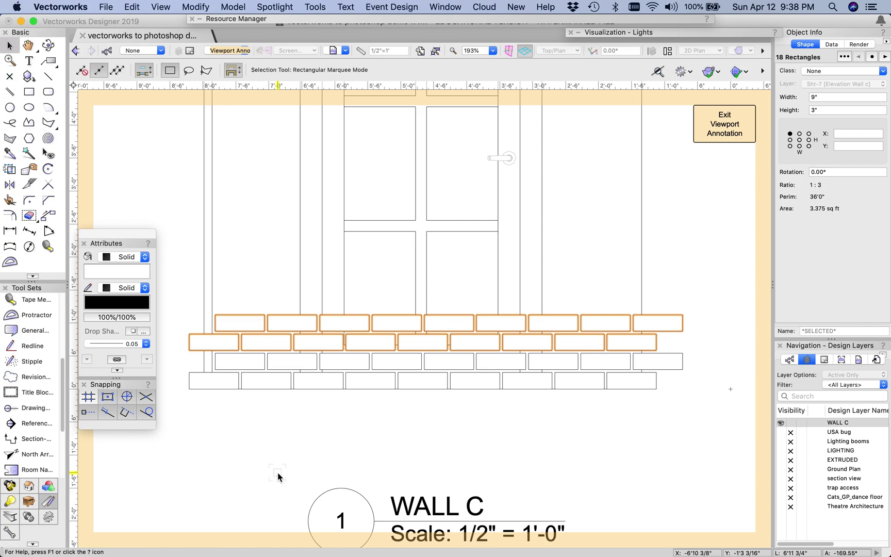
Keep duplicating the newest pair of rows and moving each copy up 7" until the bricks reach the crown moulding, and deselect everything.
key(super+m)
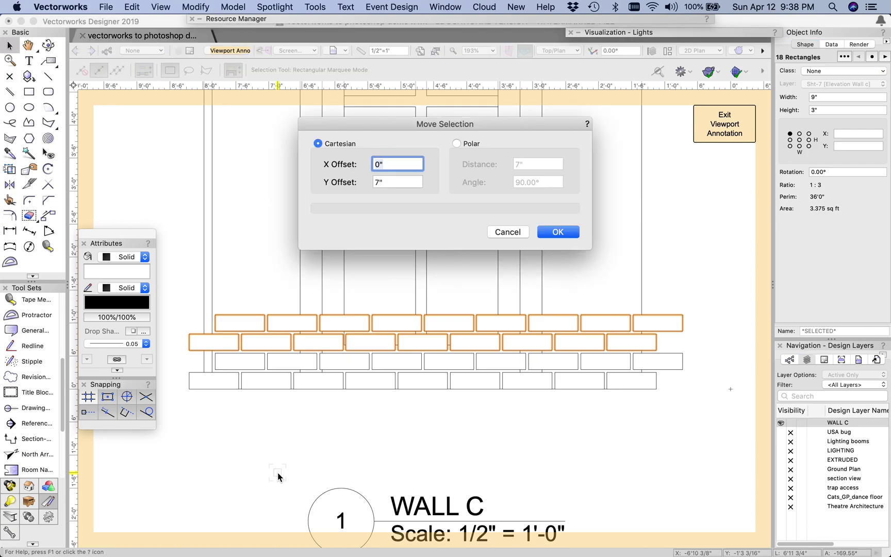
key(Return)
key(super+m)
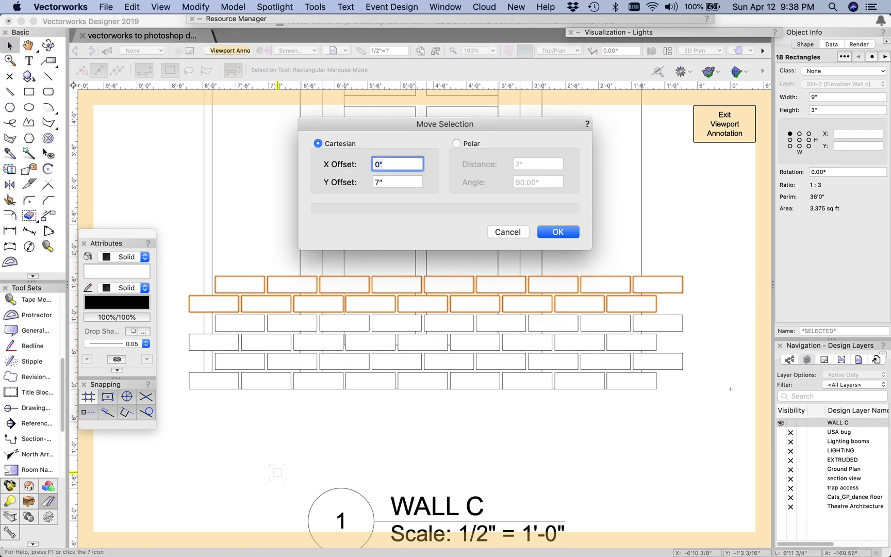
key(Return)
key(super+m)
key(Return)
key(super+m)
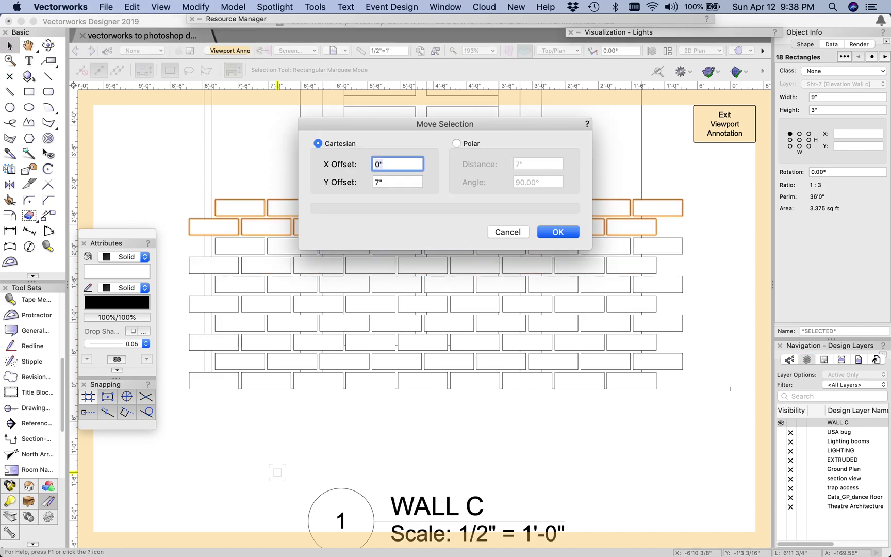
key(Return)
key(super+m)
key(Return)
scroll(309, 492, down, 2)
key(super+d)
key(super+m)
key(Return)
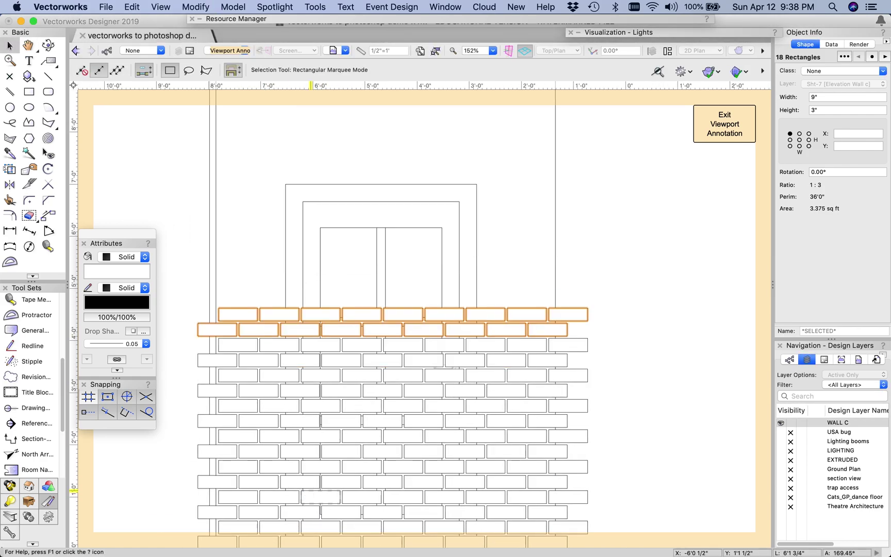
key(super+d)
key(super+m)
key(Return)
key(super+d)
key(super+m)
key(Return)
key(super+d)
key(super+m)
key(Return)
key(super+d)
key(super+m)
key(Return)
key(super+d)
key(super+m)
key(Return)
key(super+d)
key(super+m)
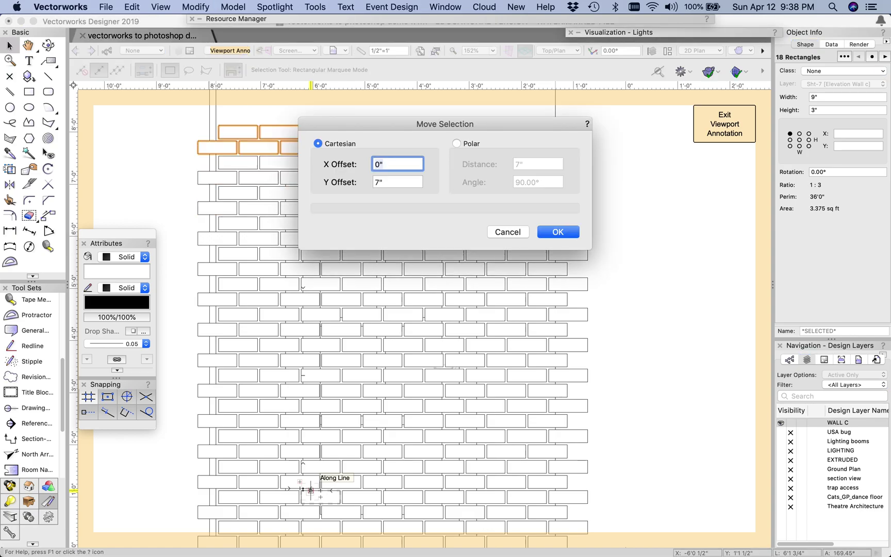
key(Return)
scroll(310, 489, up, 5)
key(super+d)
key(super+m)
key(Return)
key(super+d)
key(super+m)
key(Return)
key(super+d)
key(super+m)
key(Return)
key(super+d)
key(super+m)
key(Return)
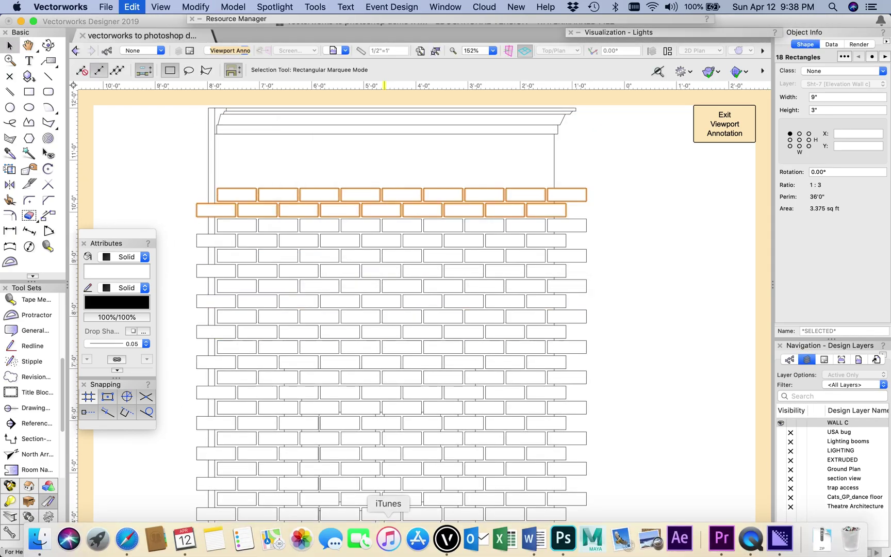
key(super+d)
key(super+m)
key(Return)
key(super+d)
key(super+m)
key(Return)
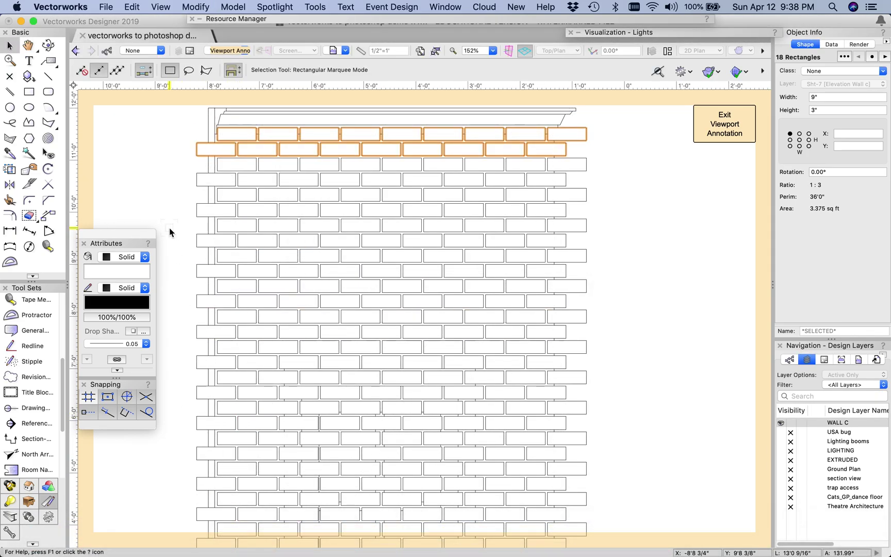
scroll(171, 233, down, 2)
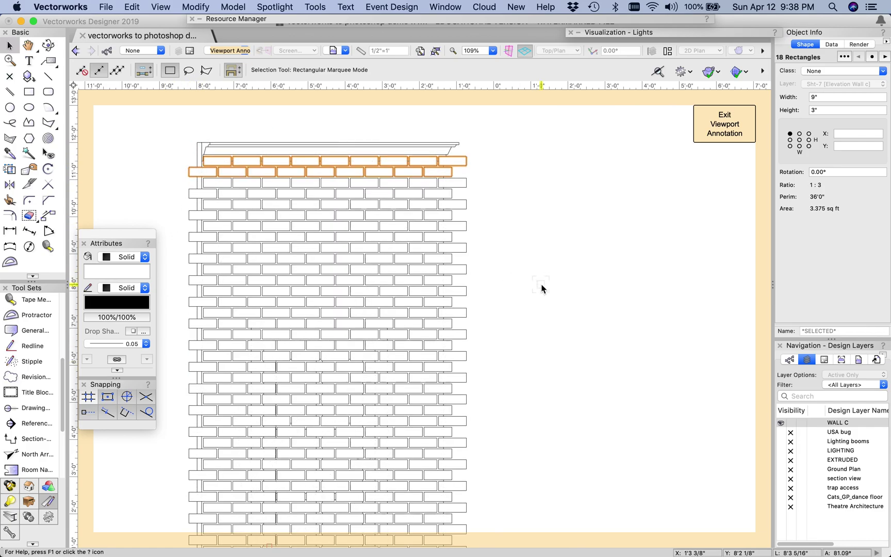
key(space)
drag(507, 327, 483, 312)
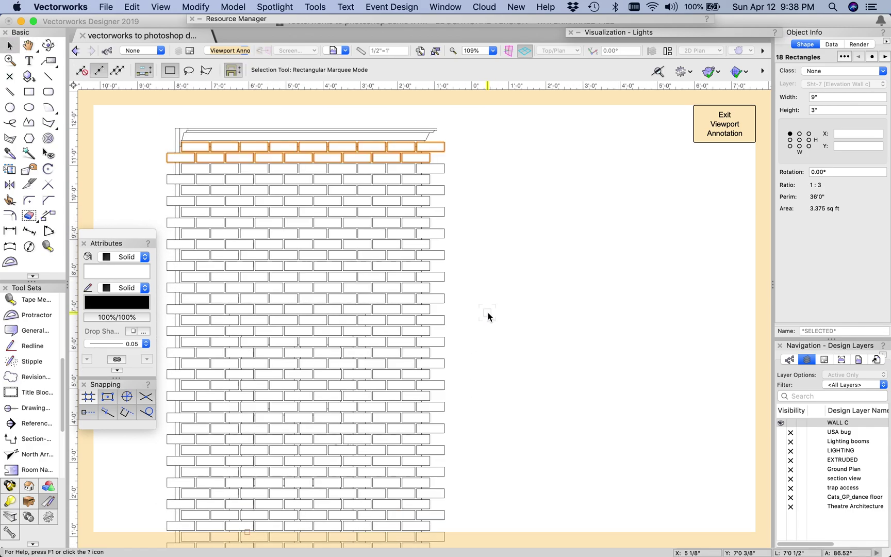
click(521, 266)
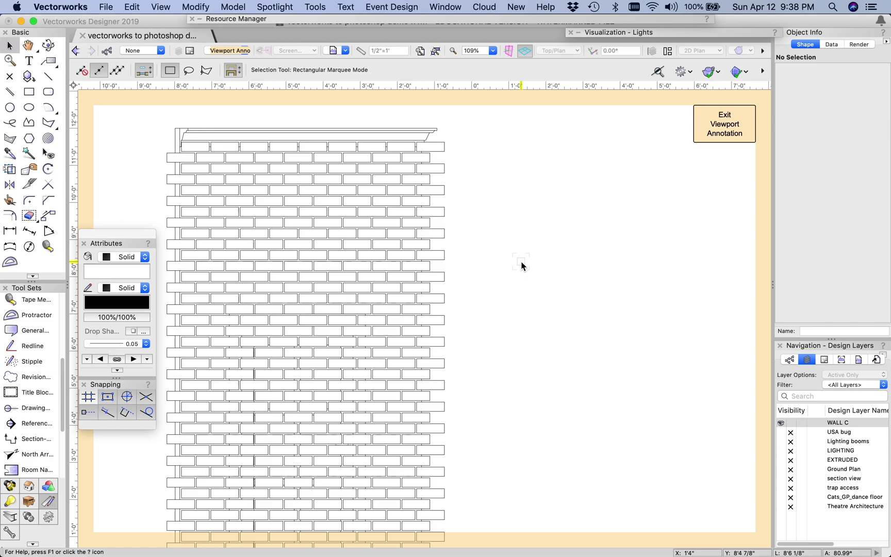
scroll(505, 338, down, 3)
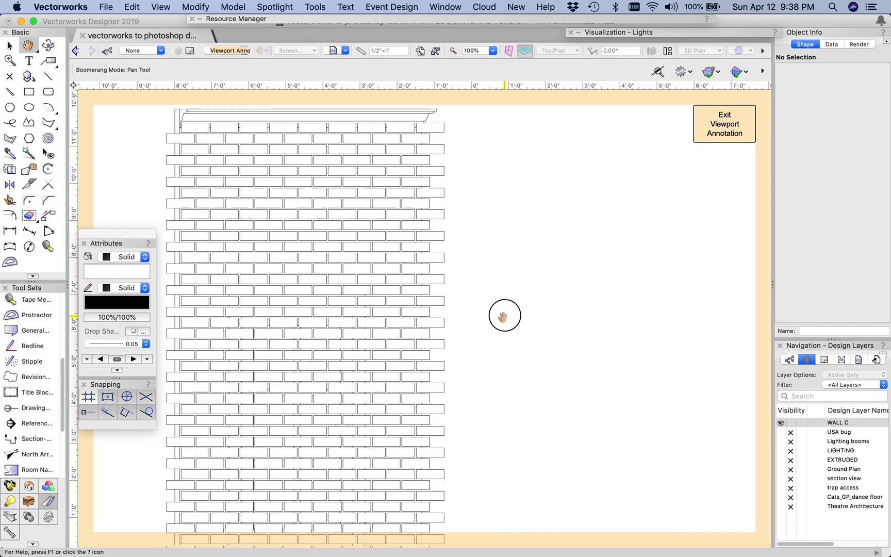
scroll(502, 313, down, 1)
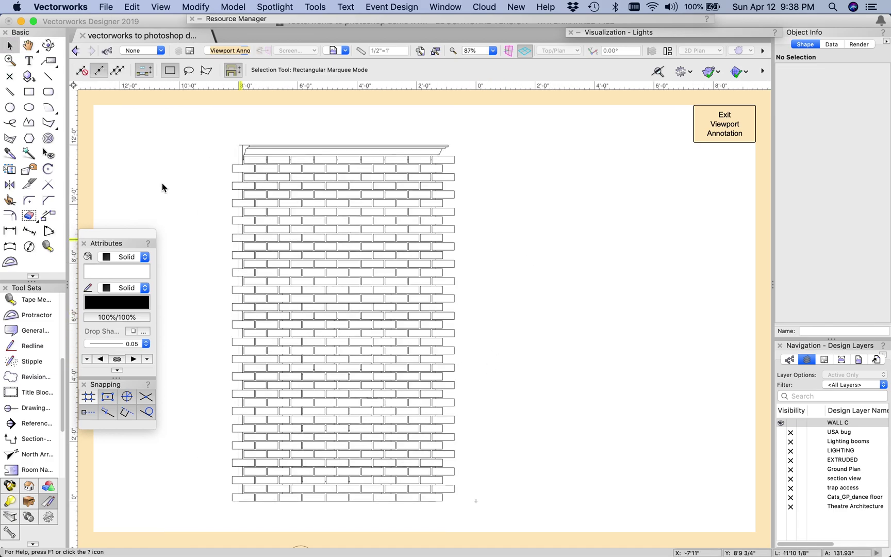
click(49, 78)
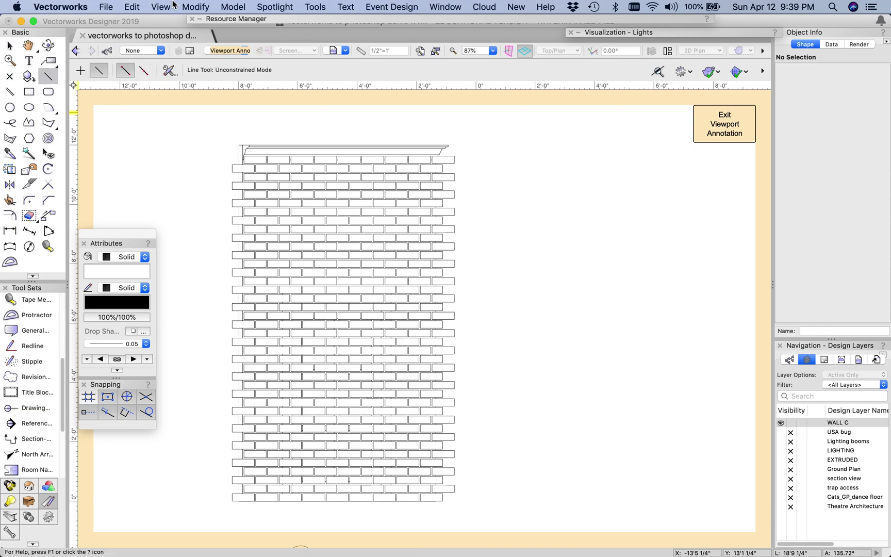
click(195, 7)
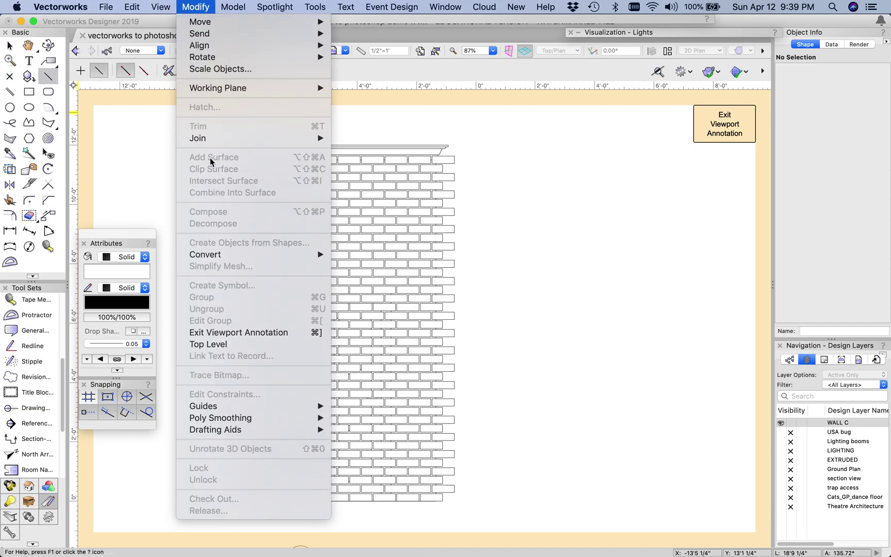
click(197, 8)
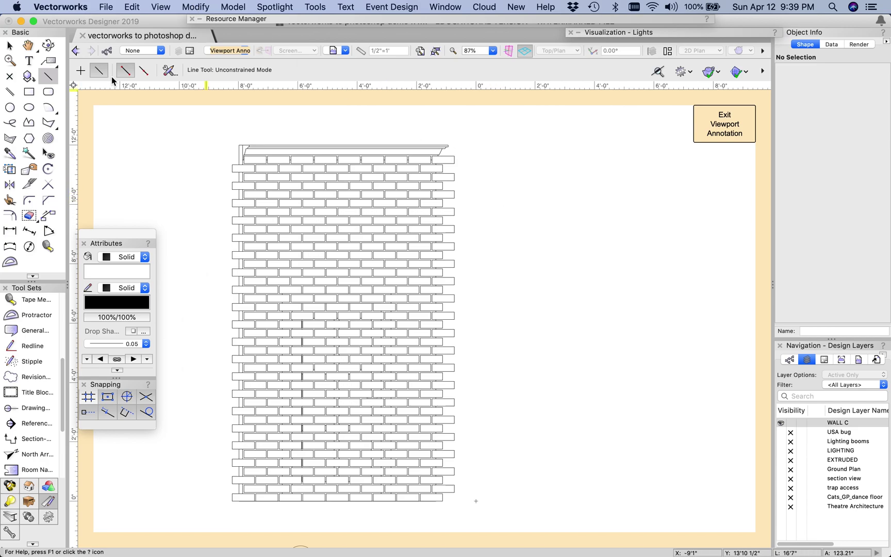
Draw a rectangle about 7'11 3/8" by 11 3/16" across the crown moulding, with its lower edge at the moulding's base, overlapping the top brick row.
click(28, 91)
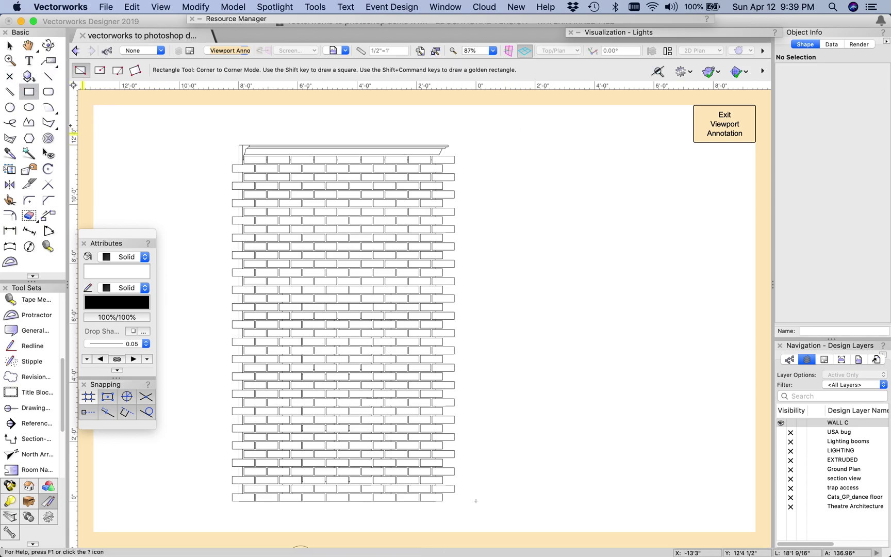
scroll(506, 201, up, 1)
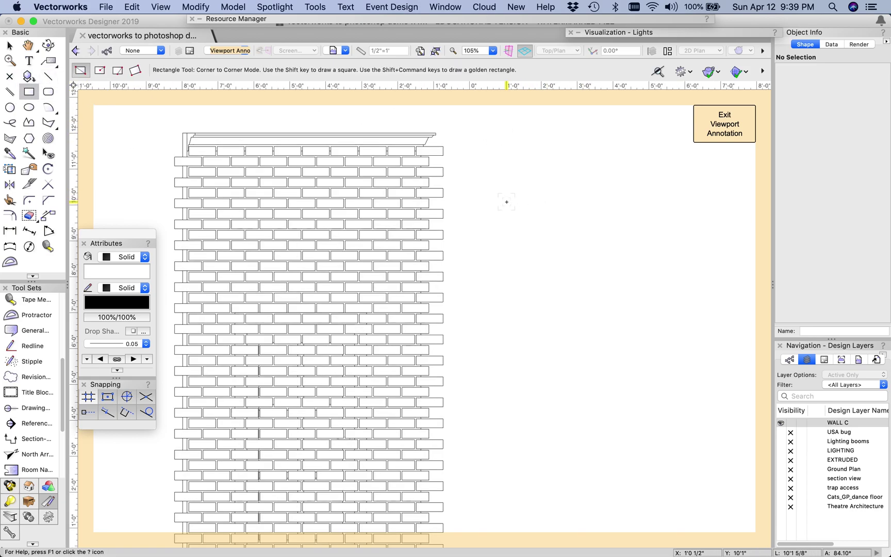
scroll(428, 131, up, 3)
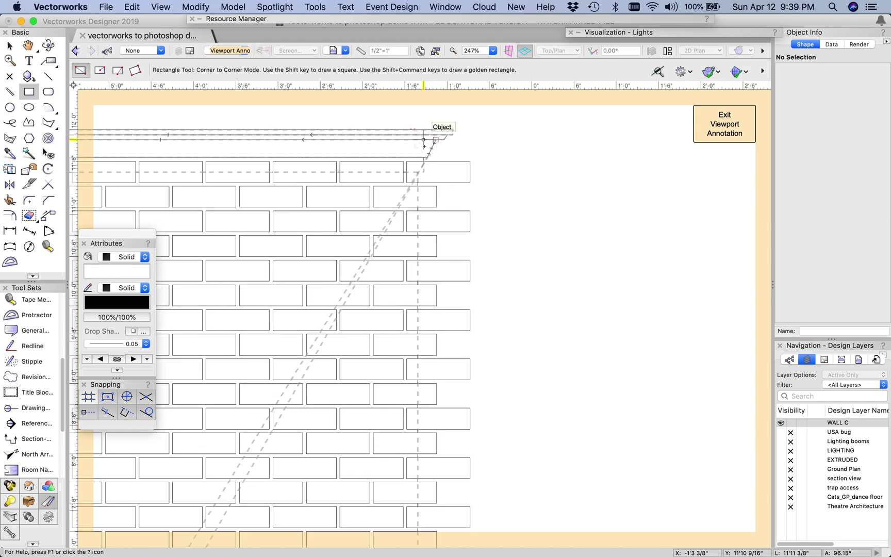
scroll(417, 171, up, 2)
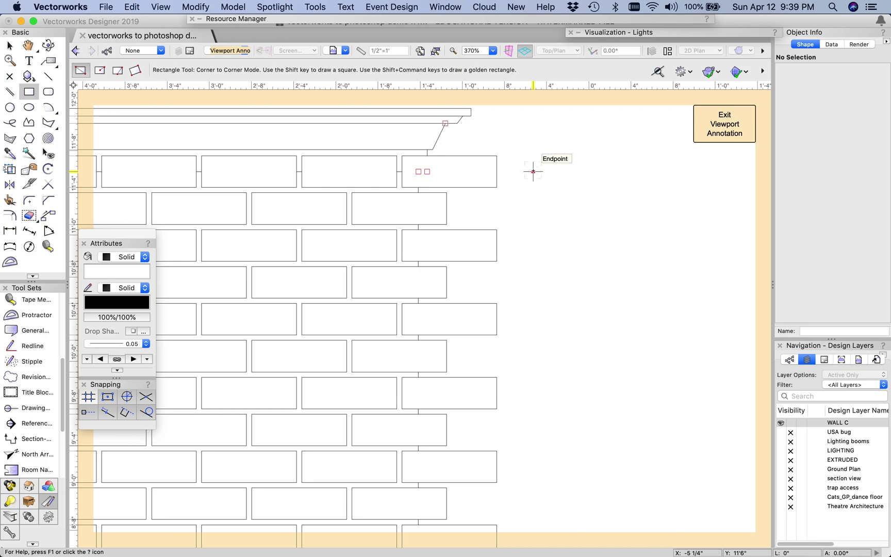
scroll(533, 171, down, 2)
click(533, 171)
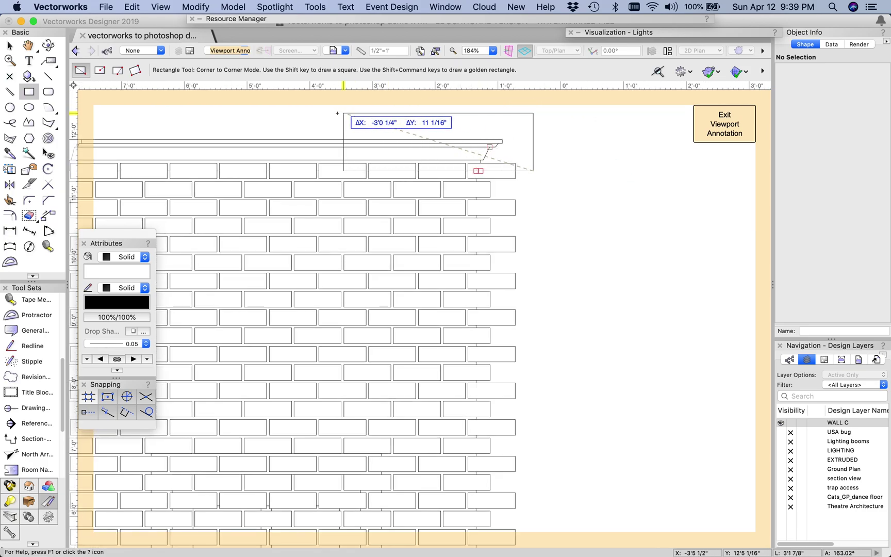
scroll(288, 120, left, 5)
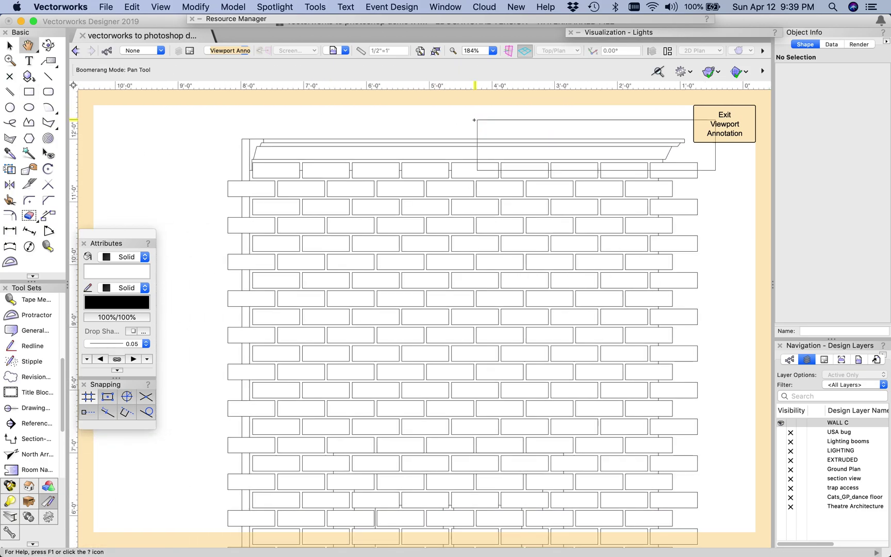
click(217, 111)
Select the nine top-row bricks together with the rectangle, trim them with Clip Surface and delete the clipping rectangle.
key(x)
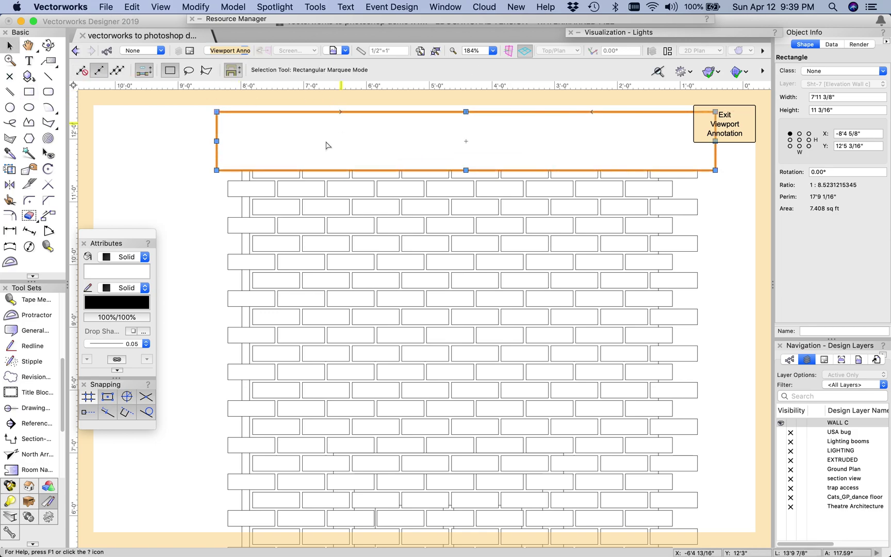
shift+click(276, 175)
shift+click(324, 174)
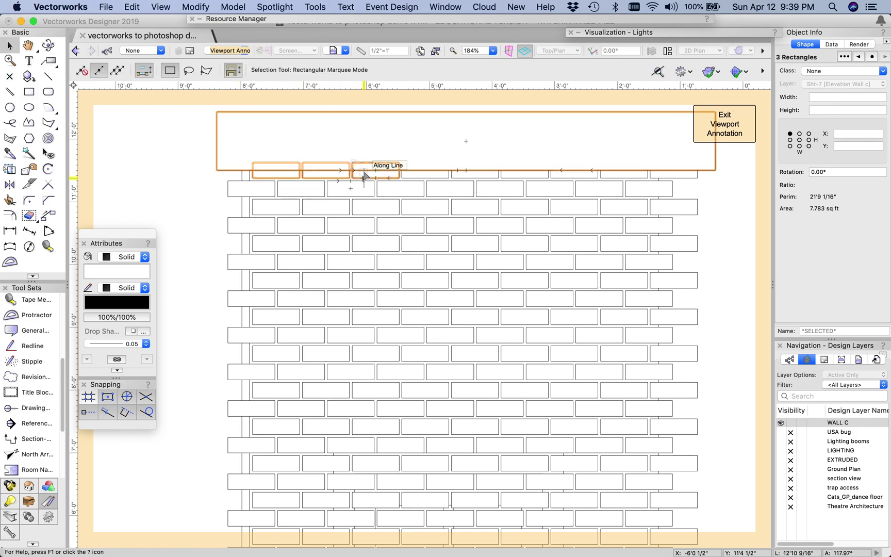
shift+click(428, 174)
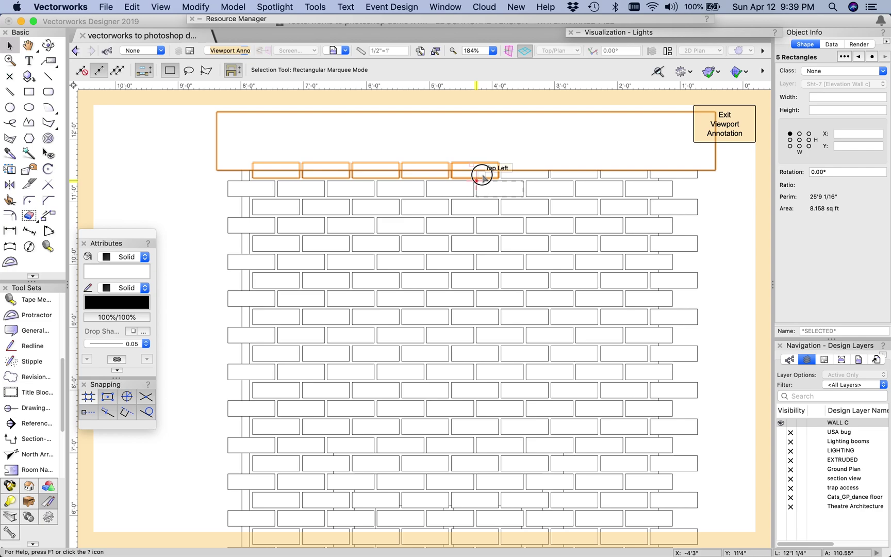
shift+click(480, 175)
shift+click(525, 175)
shift+click(578, 175)
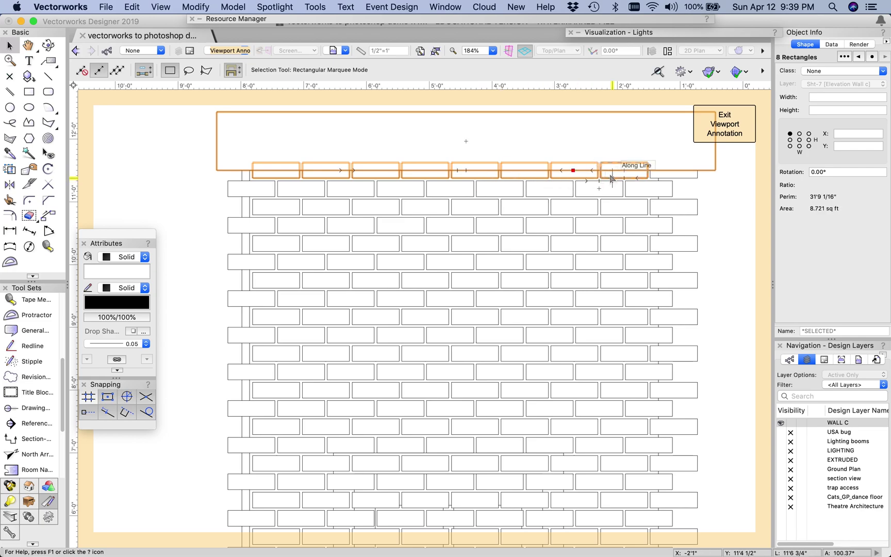
shift+click(623, 174)
shift+click(673, 172)
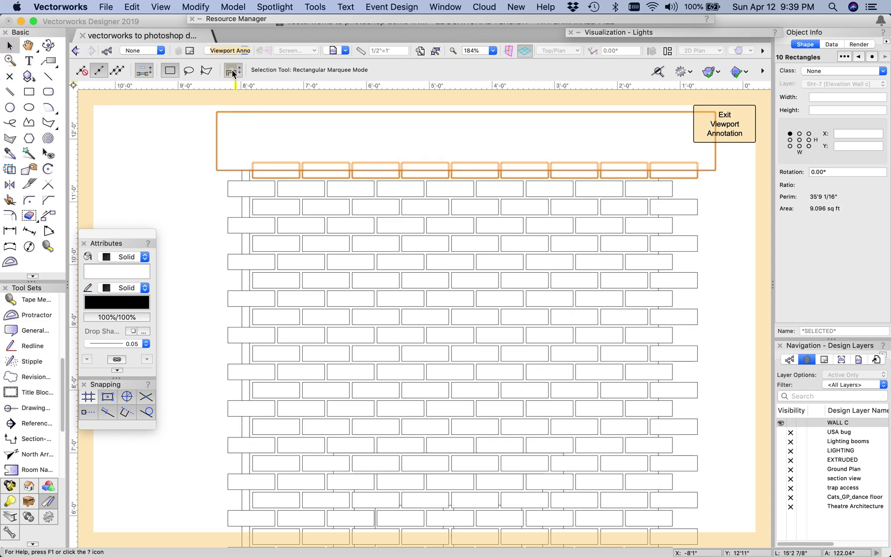
click(232, 6)
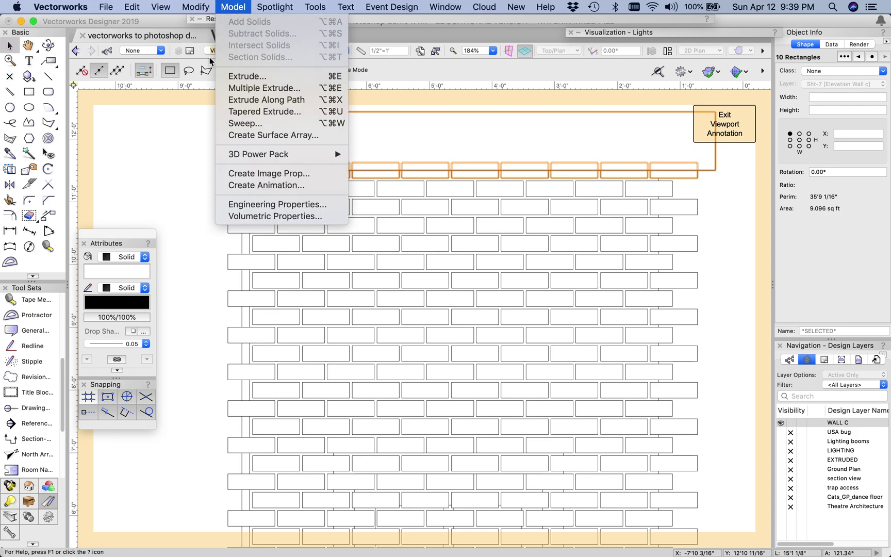
mouse_move(196, 6)
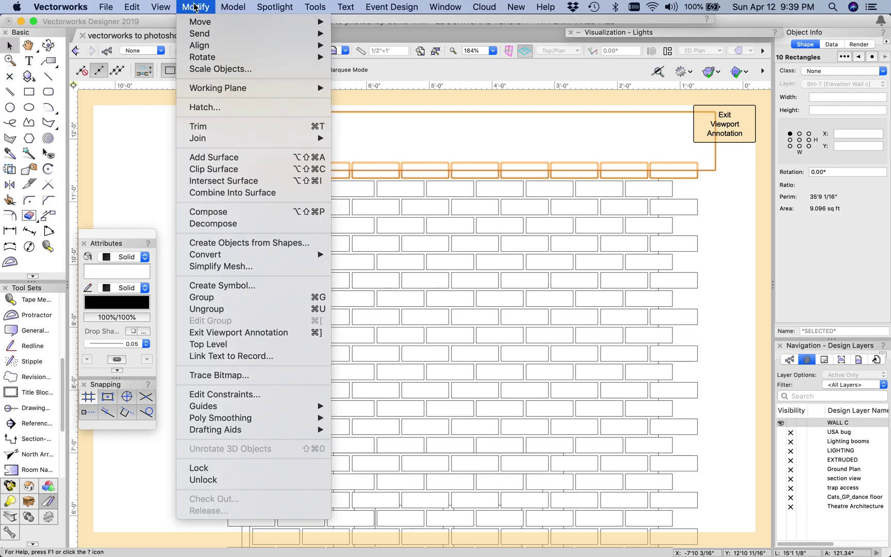
click(203, 169)
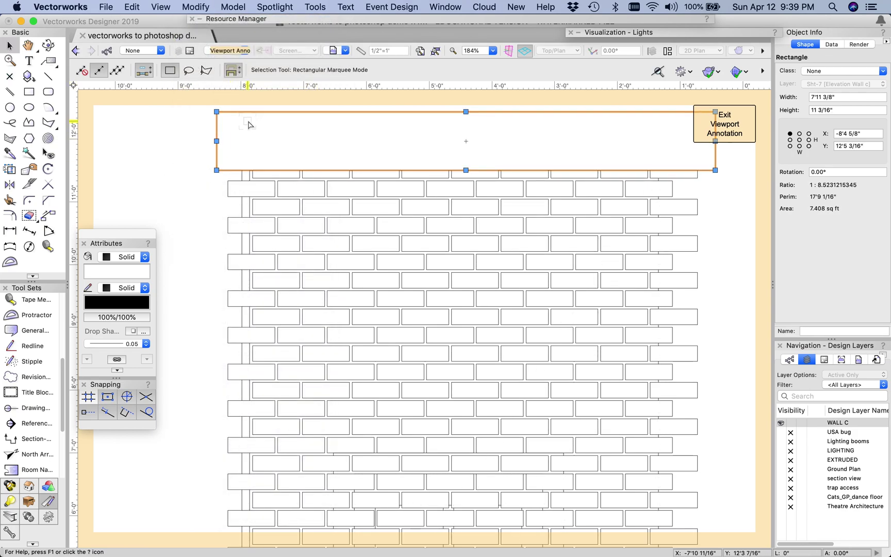
key(Delete)
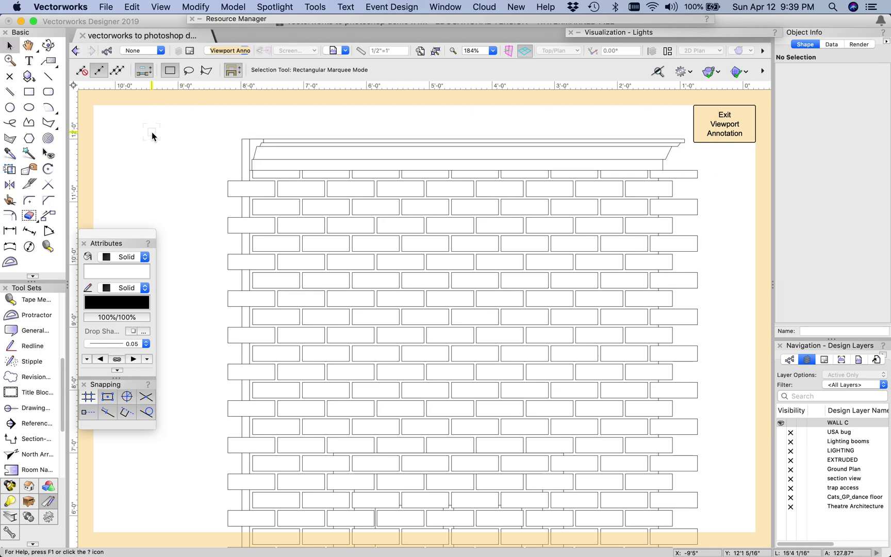
Draw a rectangle about 1'0 11/16" by 11'10 7/8" over the bricks overhanging the wall's left side, ending at the wall's base.
scroll(152, 135, down, 2)
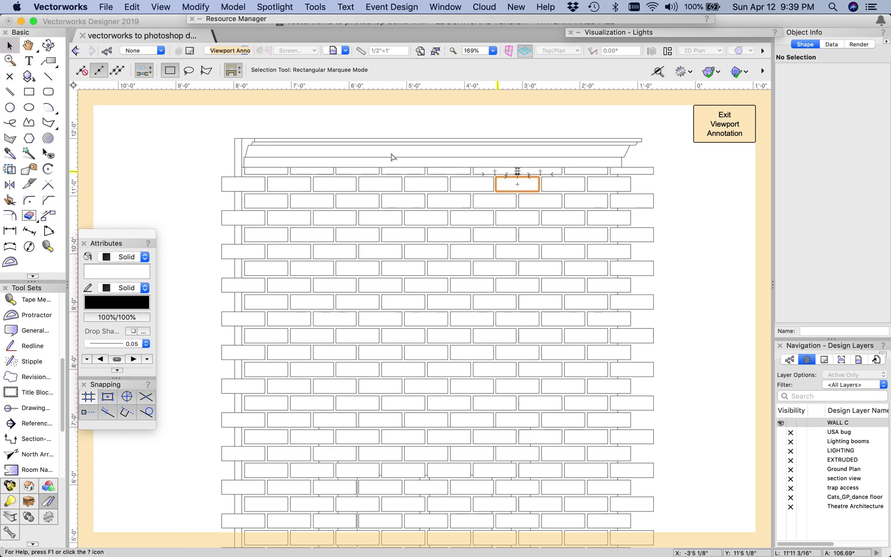
click(29, 92)
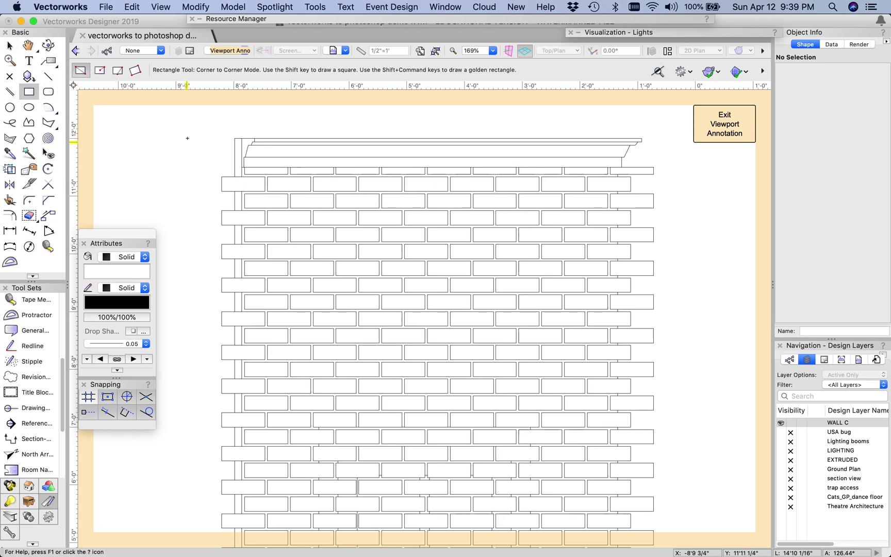
scroll(179, 143, down, 2)
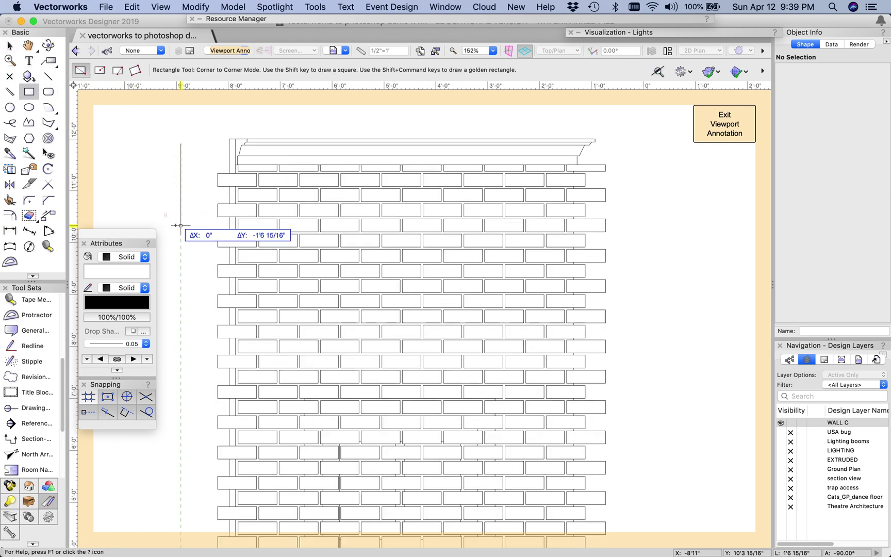
drag(175, 209, 319, 102)
click(319, 102)
scroll(327, 199, down, 3)
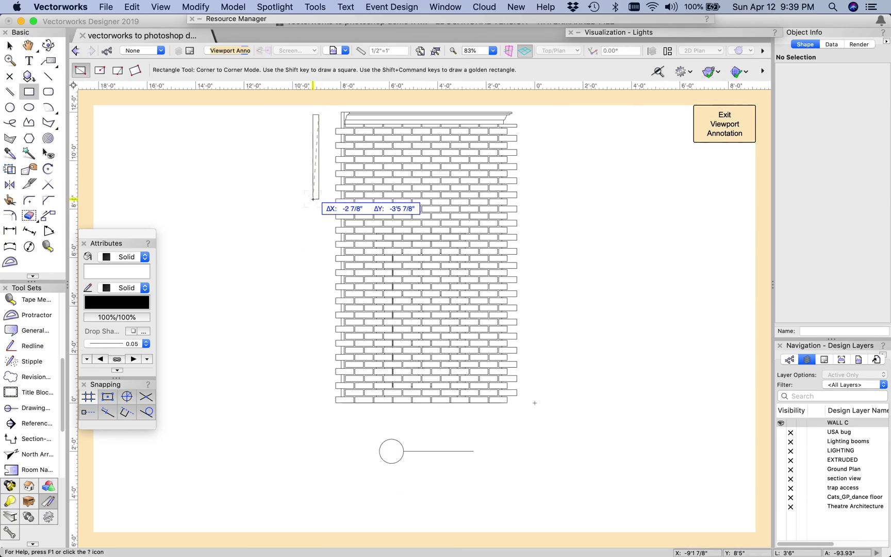
scroll(342, 403, up, 4)
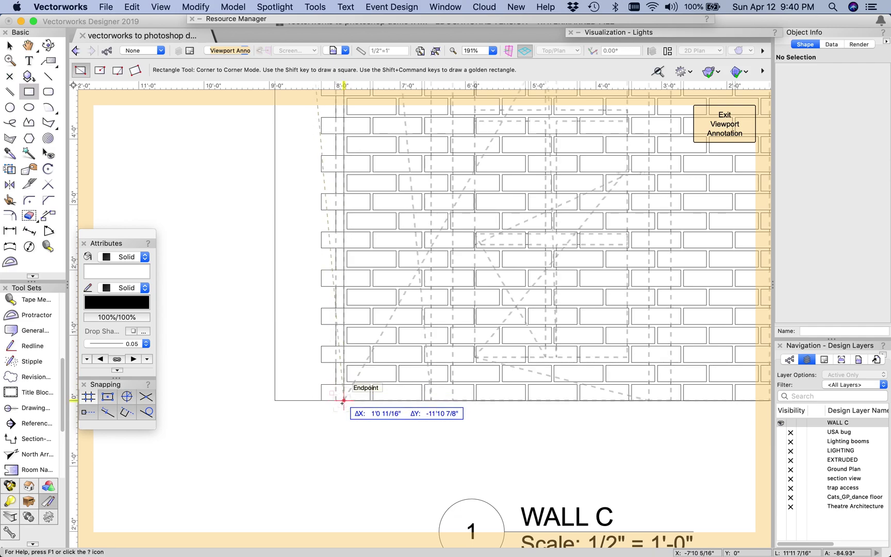
click(343, 402)
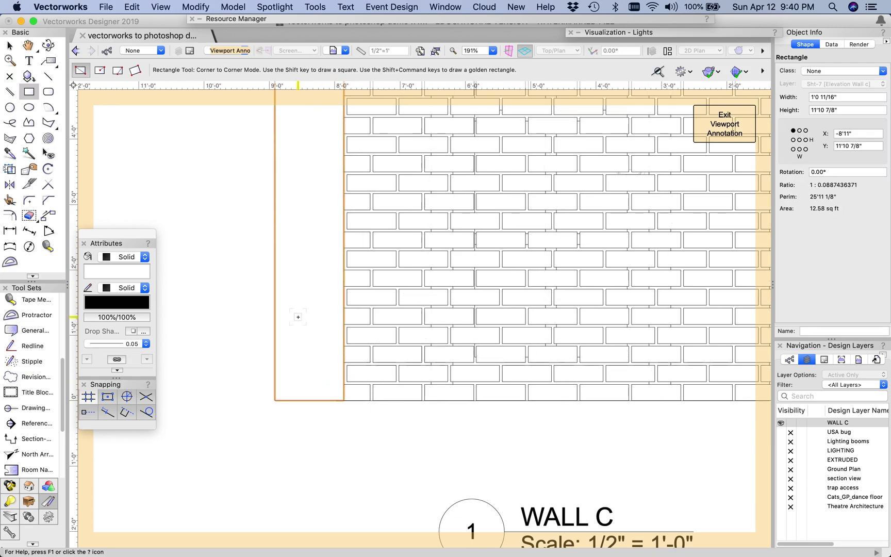
Select the overhanging bricks along the wall's left side with the tall rectangle, trim them with Clip Surface and delete the rectangle.
drag(295, 318, 244, 422)
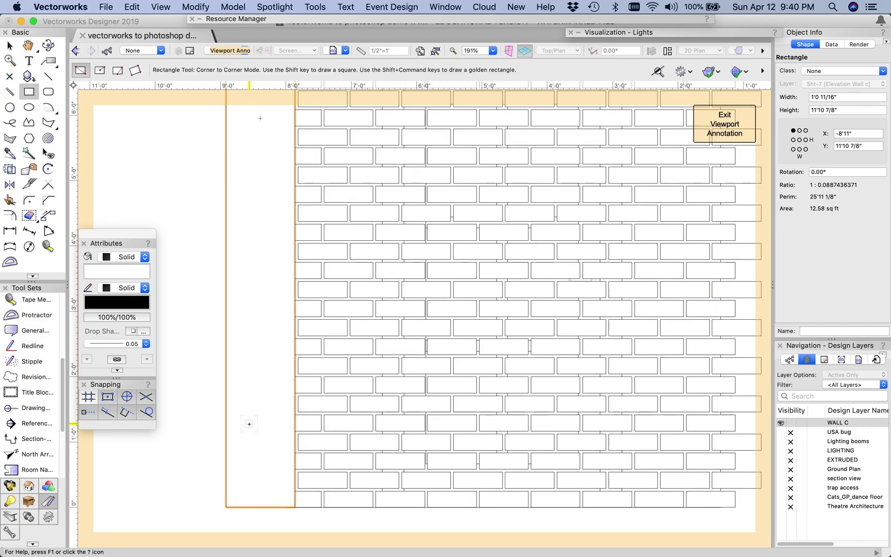
scroll(249, 423, down, 5)
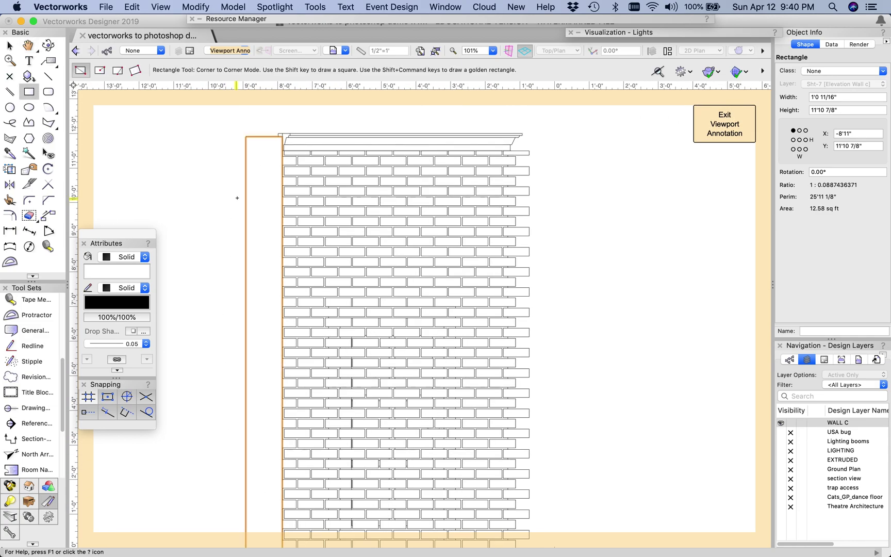
click(9, 46)
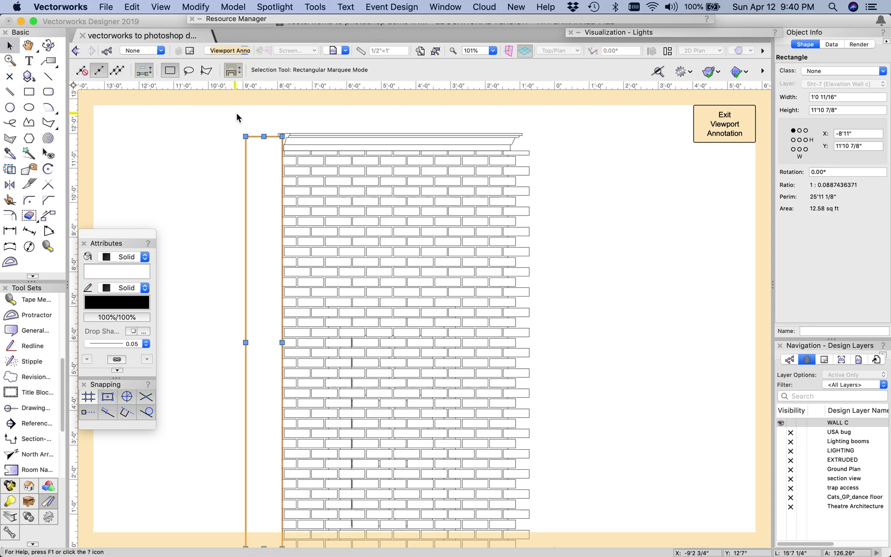
mouse_move(260, 116)
mouse_down()
mouse_move(292, 258)
mouse_move(298, 541)
mouse_move(300, 333)
mouse_up()
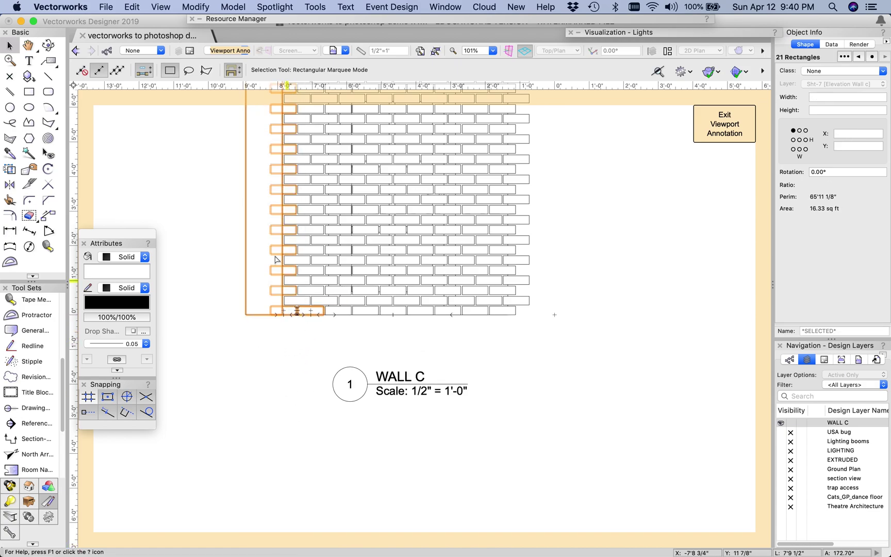
middle_drag(224, 241, 235, 437)
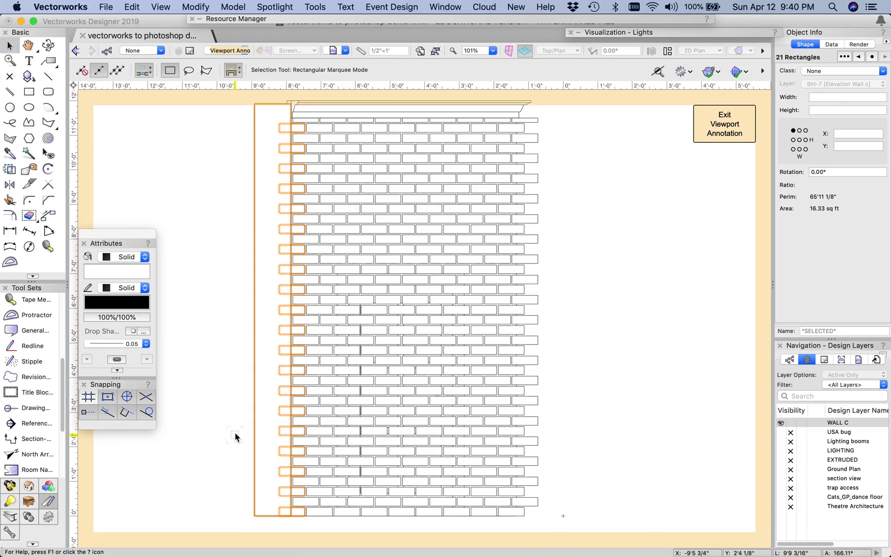
right_click(268, 330)
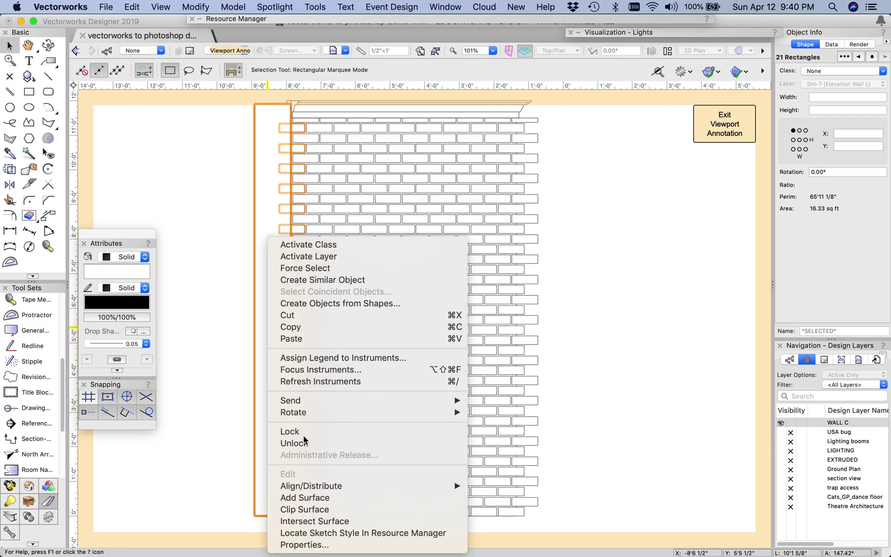
click(306, 509)
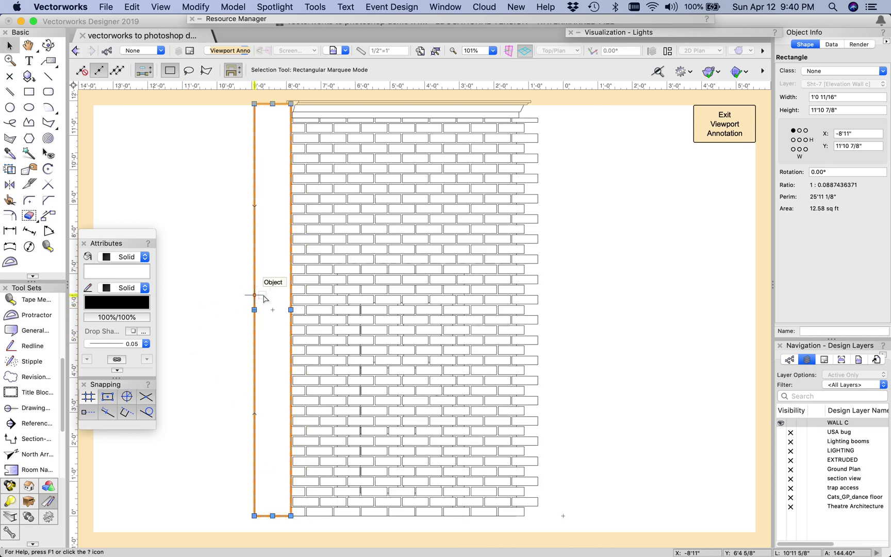
key(Delete)
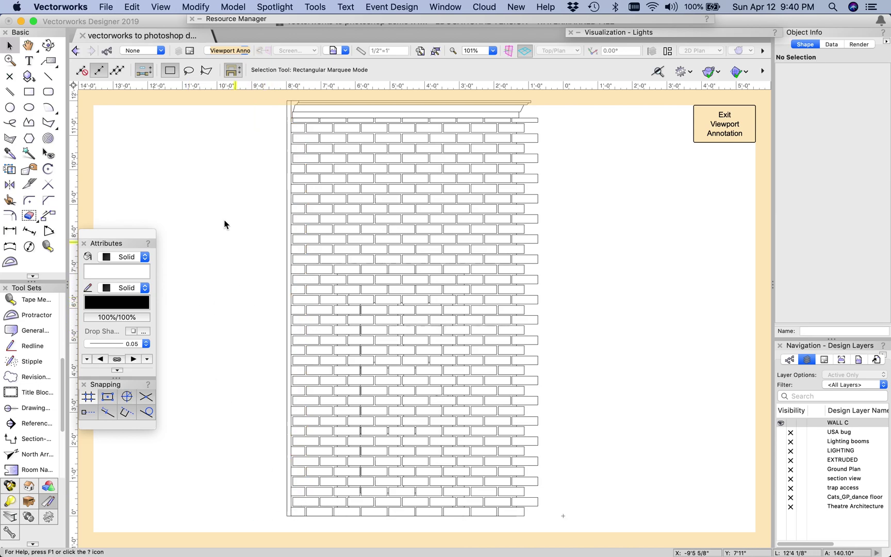
Draw a rectangle about 1'7 3/16" by 12'1" over the bricks overhanging the wall's right side, starting at the moulding's base.
click(29, 92)
scroll(576, 99, up, 3)
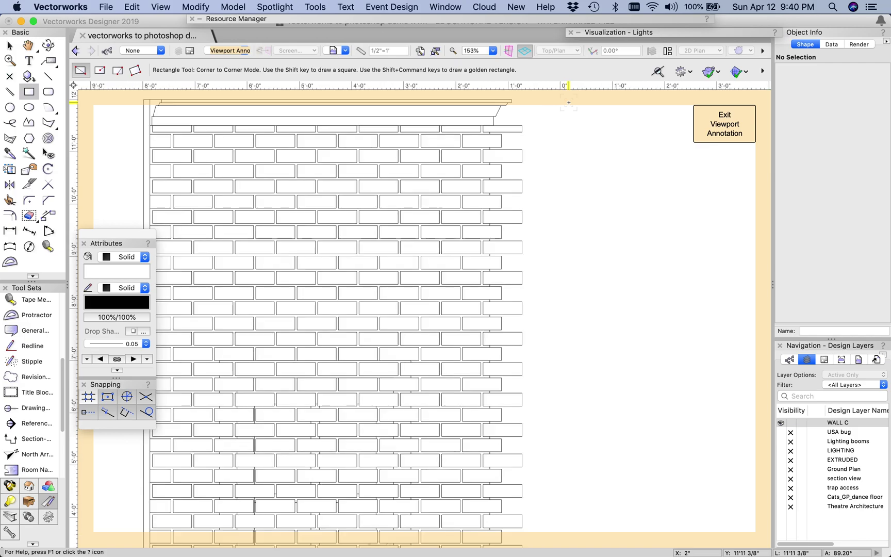
scroll(495, 117, up, 5)
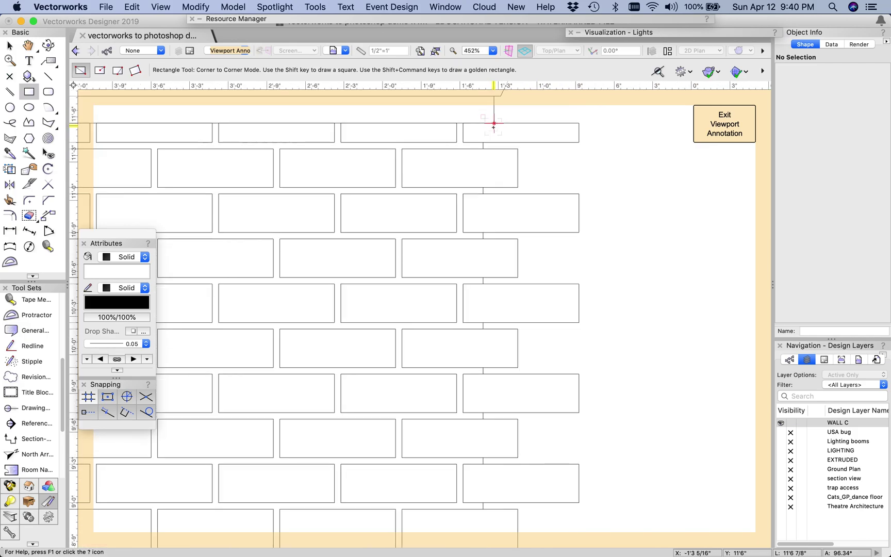
click(483, 123)
scroll(483, 124, down, 8)
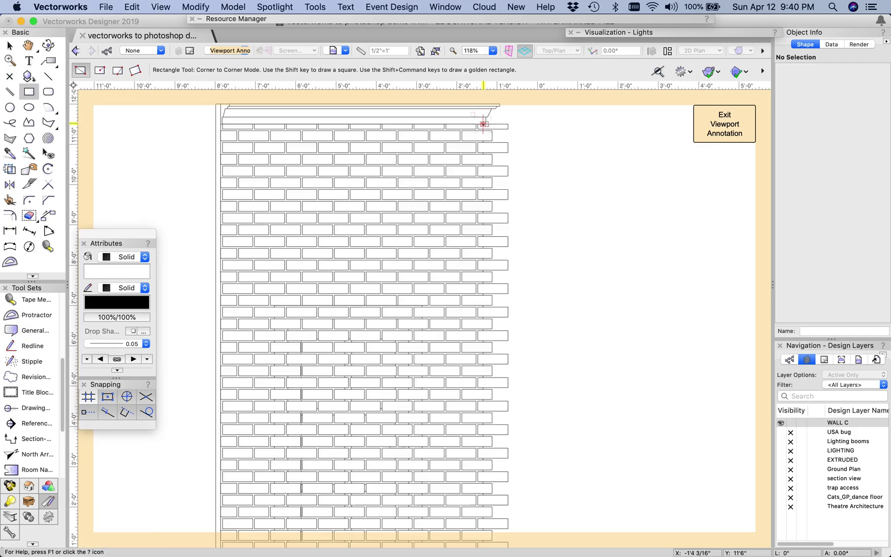
click(529, 473)
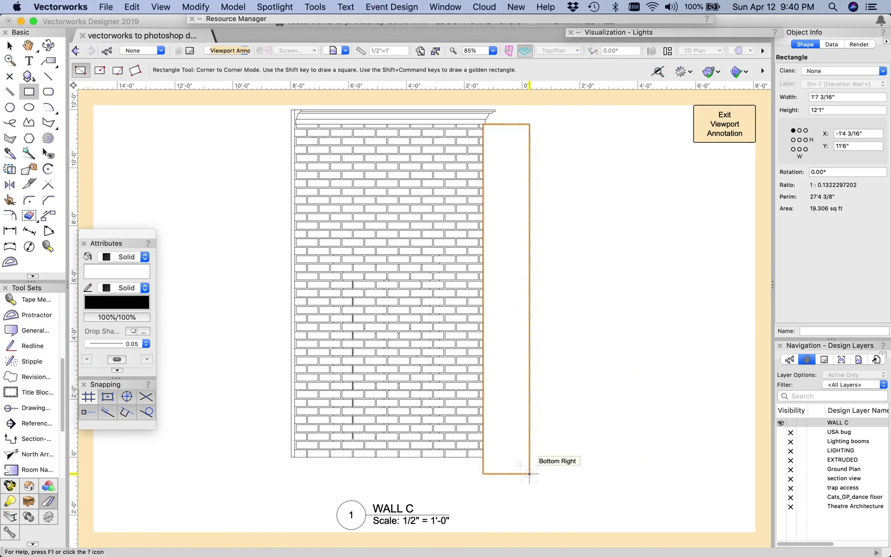
Try to trim the bricks along the wall's right side with the tall rectangle using Clip Surface and delete the rectangle.
key(x)
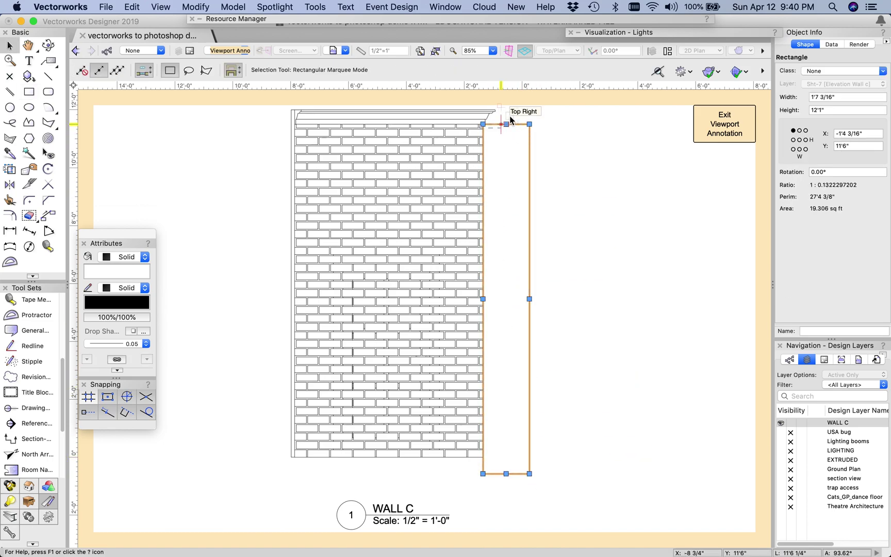
drag(478, 311, 477, 466)
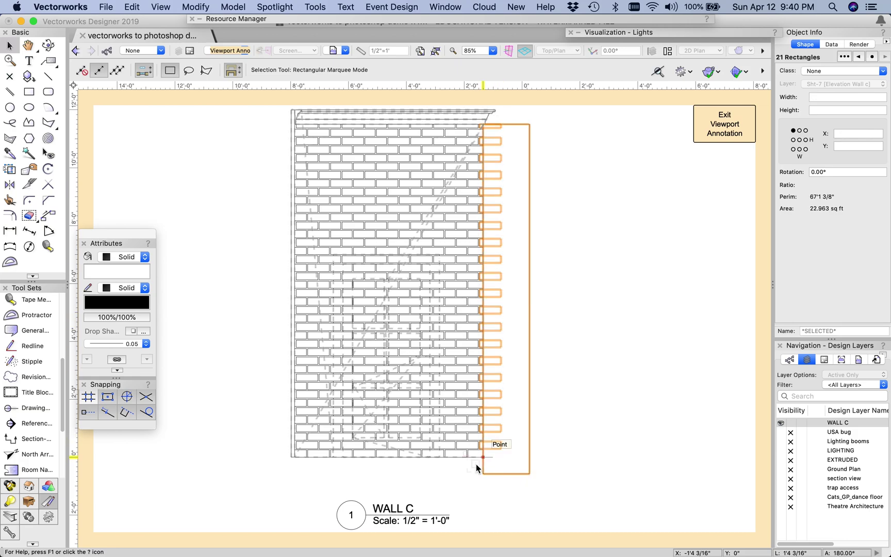
right_click(517, 251)
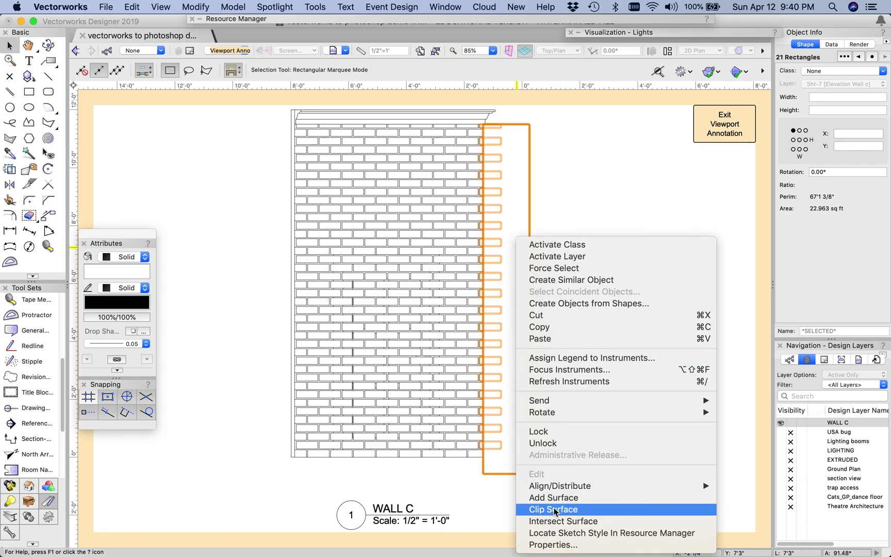
click(554, 510)
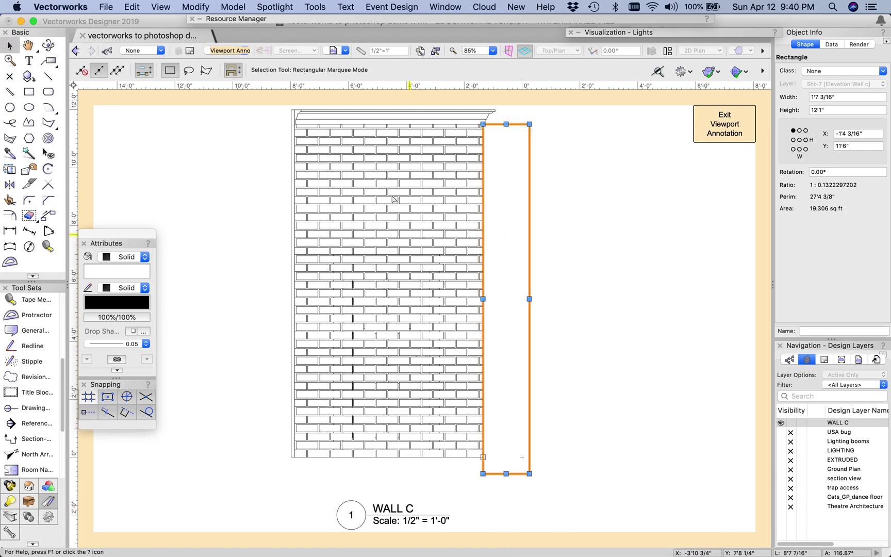
key(Delete)
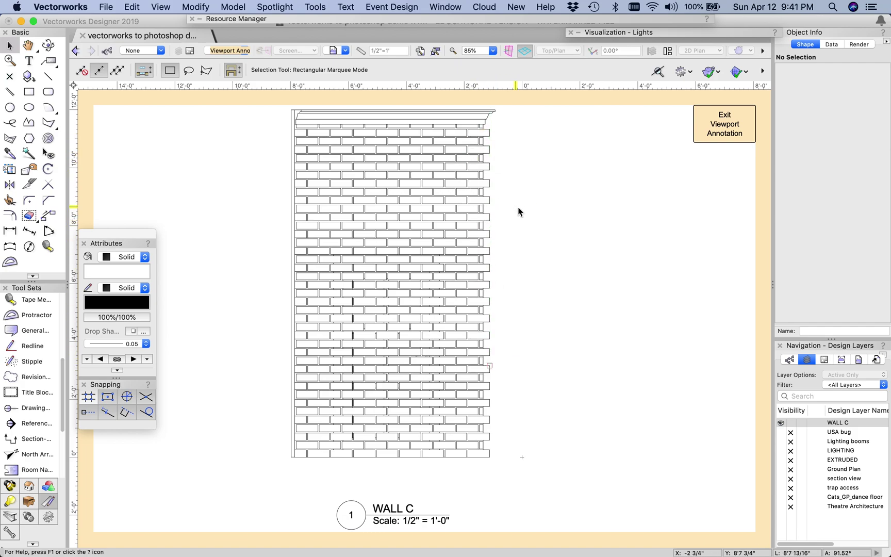
Undo the rectangle deletion, the last brick clipping and the drawing of the tall rectangle on the wall's right side.
key(super+z)
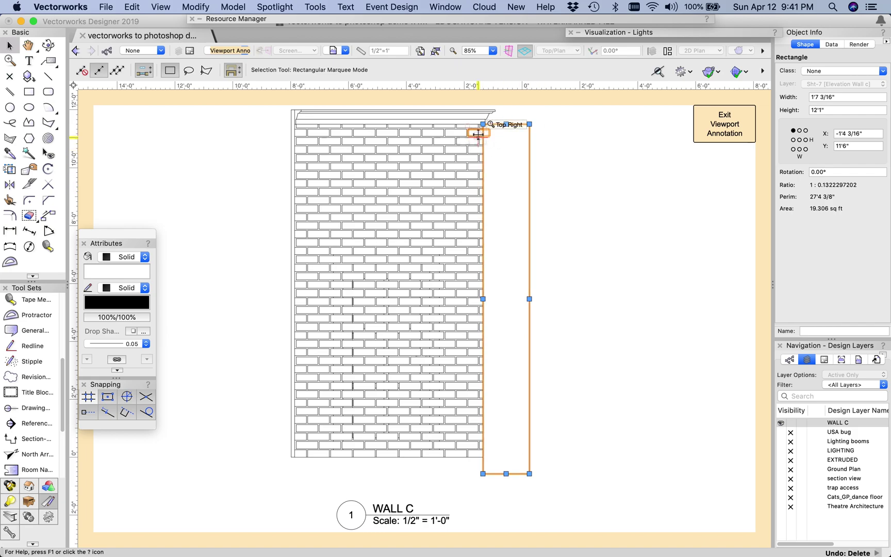
key(super+alt+minus)
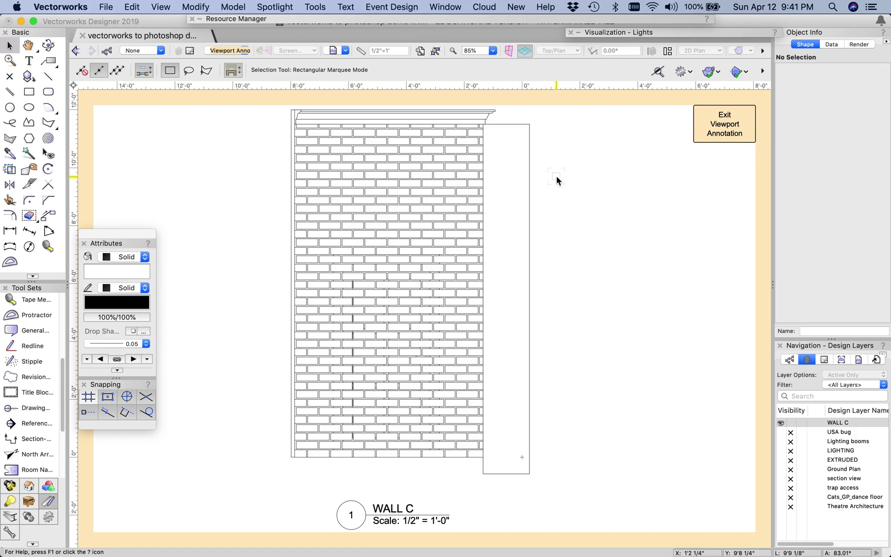
key(super+z)
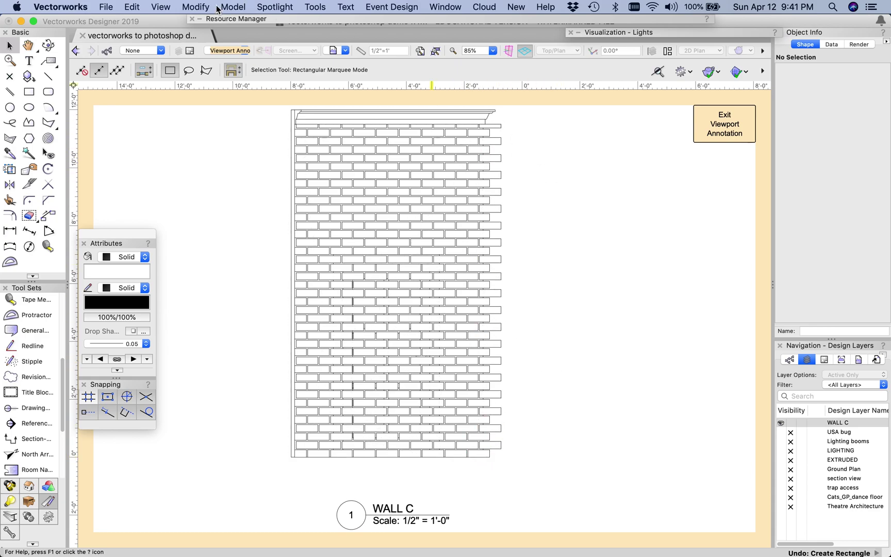
Draw a rectangle about 1'1 7/16" by 11'8 7/8" over the bricks overhanging the wall's right edge, from the moulding's base past the wall's base.
click(29, 92)
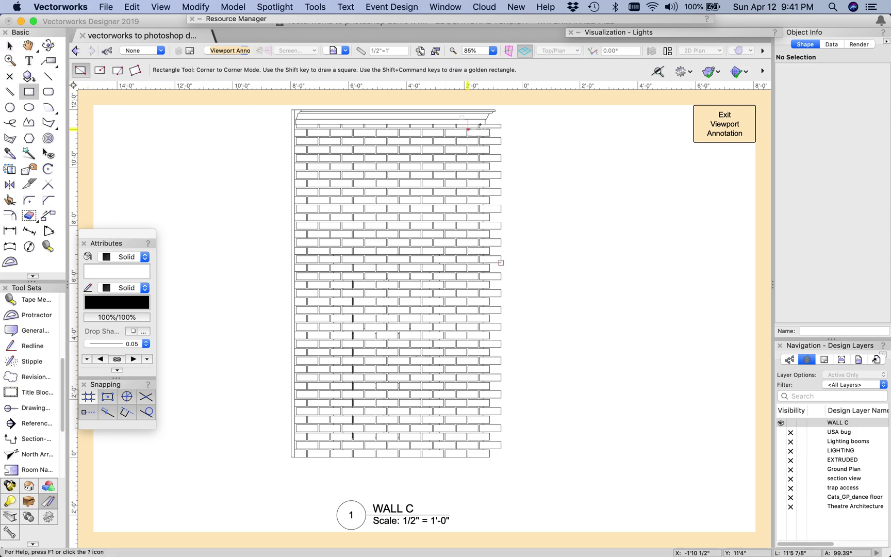
scroll(509, 124, up, 5)
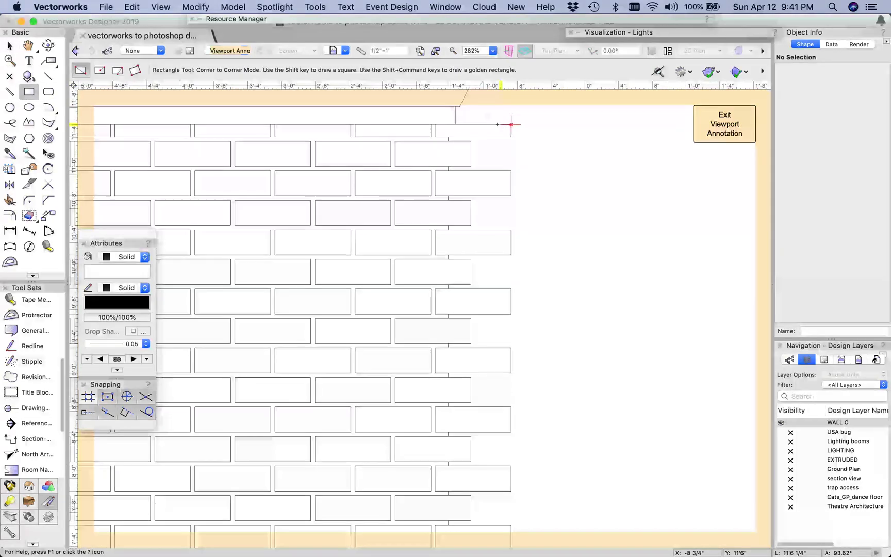
click(448, 125)
scroll(527, 149, down, 4)
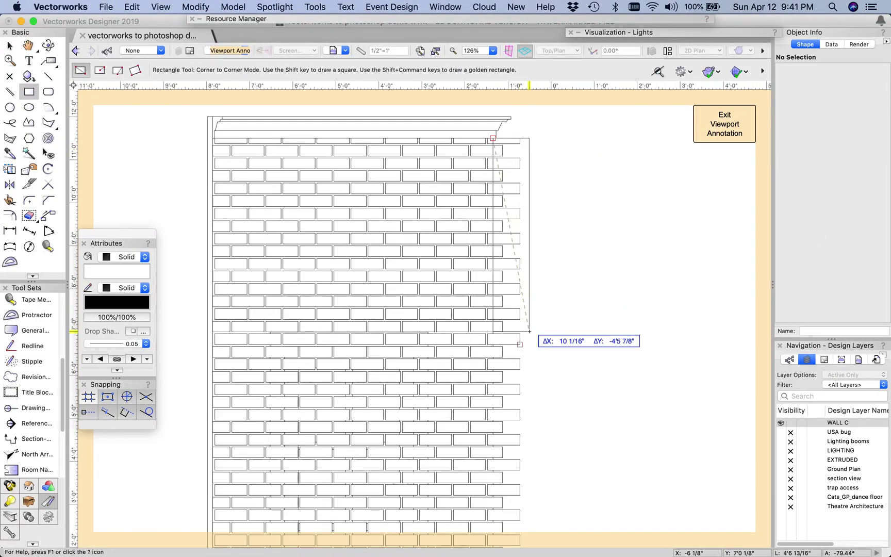
key(space)
drag(545, 325, 545, 294)
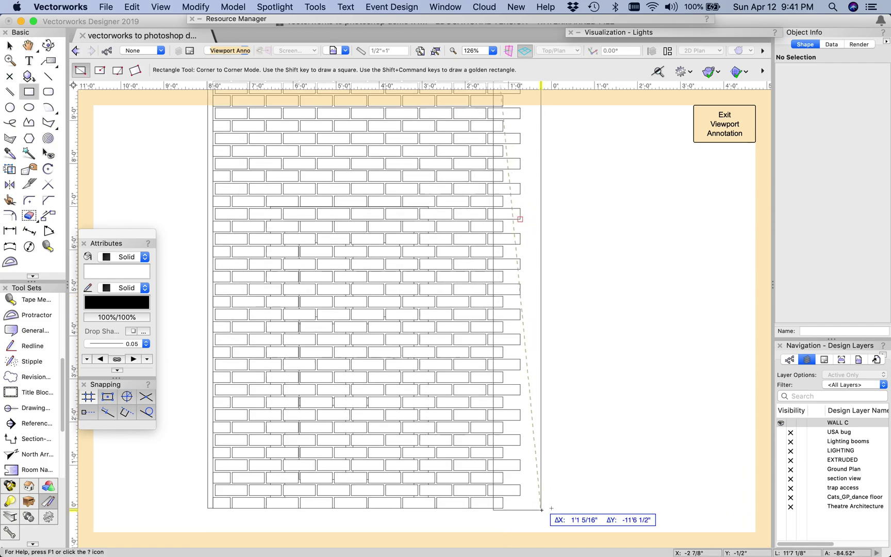
click(566, 473)
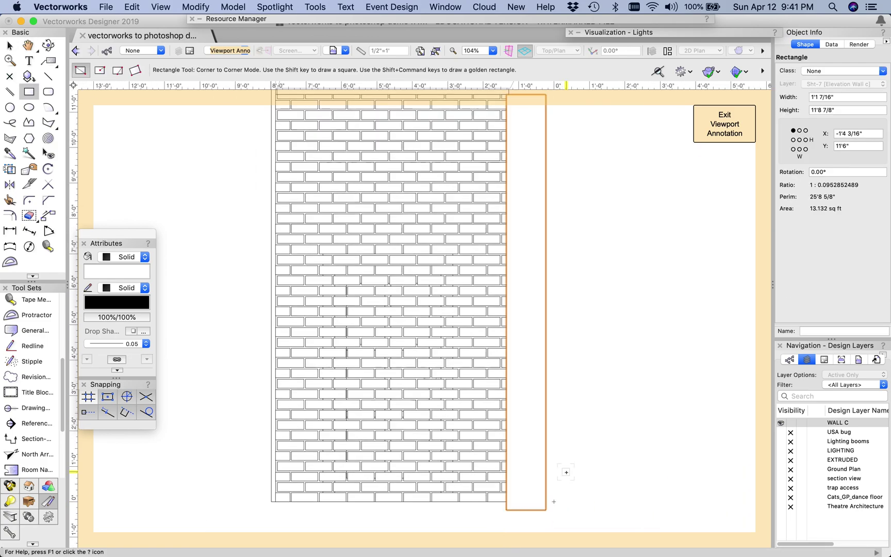
Select all overhanging bricks on the wall's right side with the tall rectangle, trim them with Clip Surface and delete the rectangle.
scroll(566, 472, down, 3)
scroll(558, 490, up, 1)
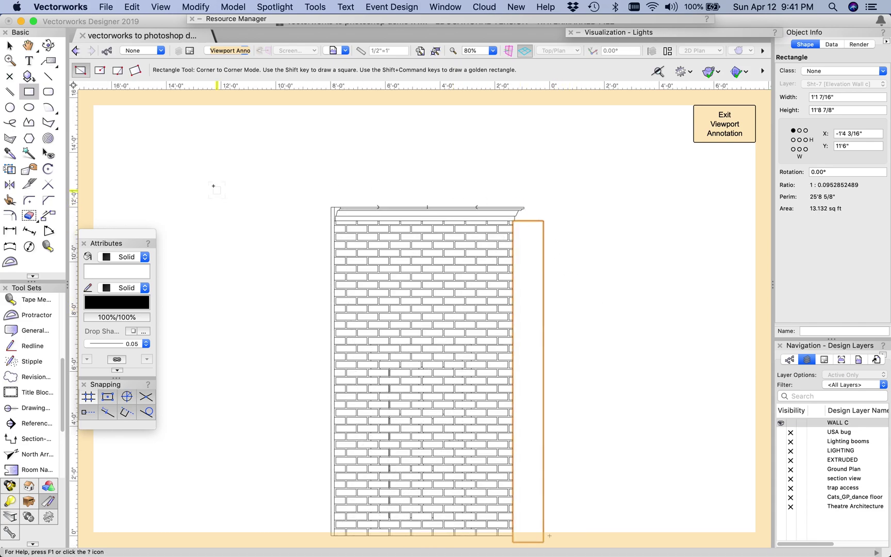
click(10, 45)
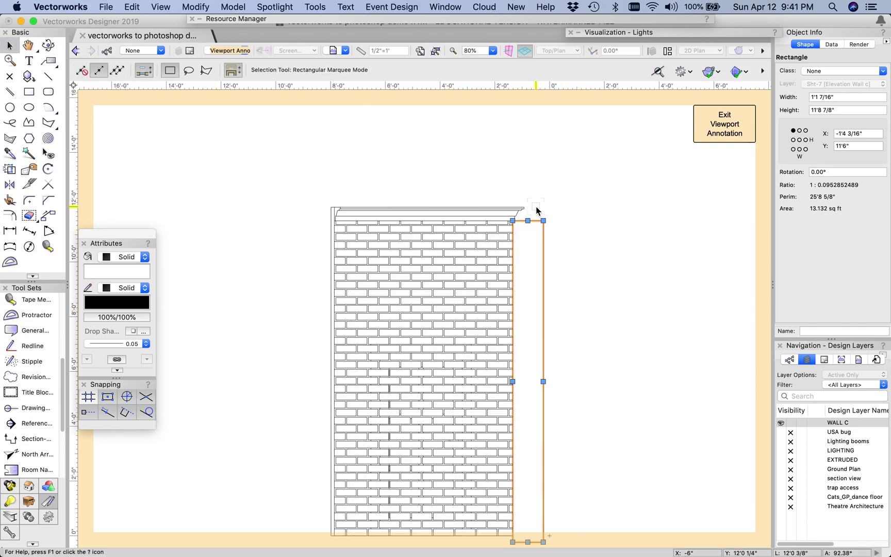
mouse_move(536, 208)
mouse_down()
mouse_move(499, 312)
mouse_move(495, 536)
mouse_move(495, 410)
mouse_move(495, 440)
mouse_up()
right_click(532, 281)
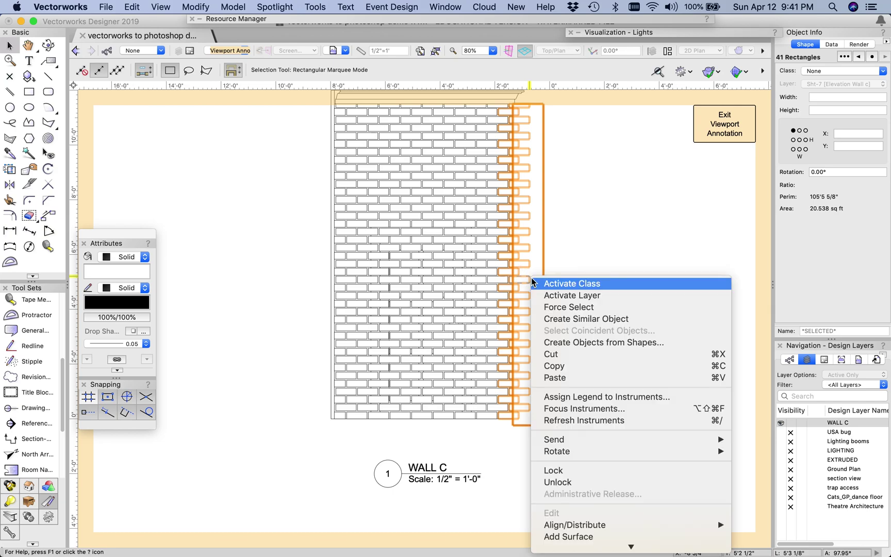
scroll(567, 367, down, 2)
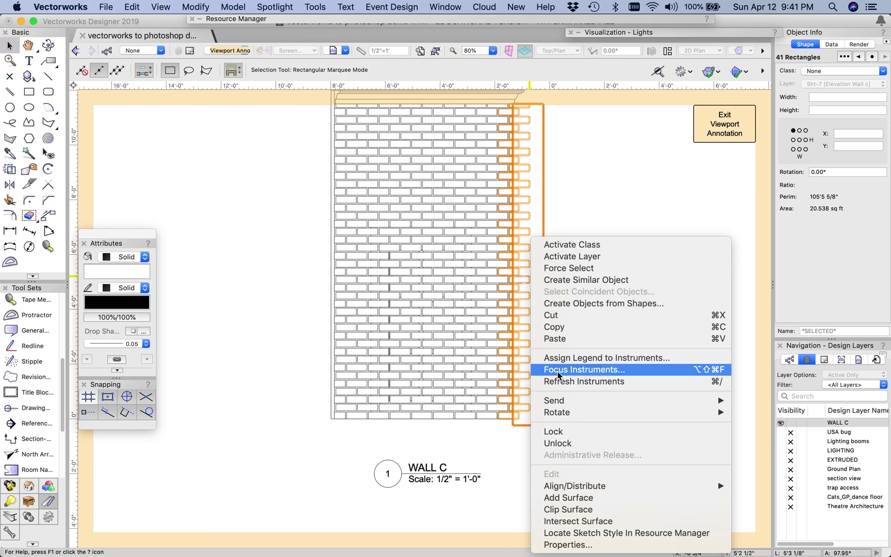
click(570, 511)
key(Delete)
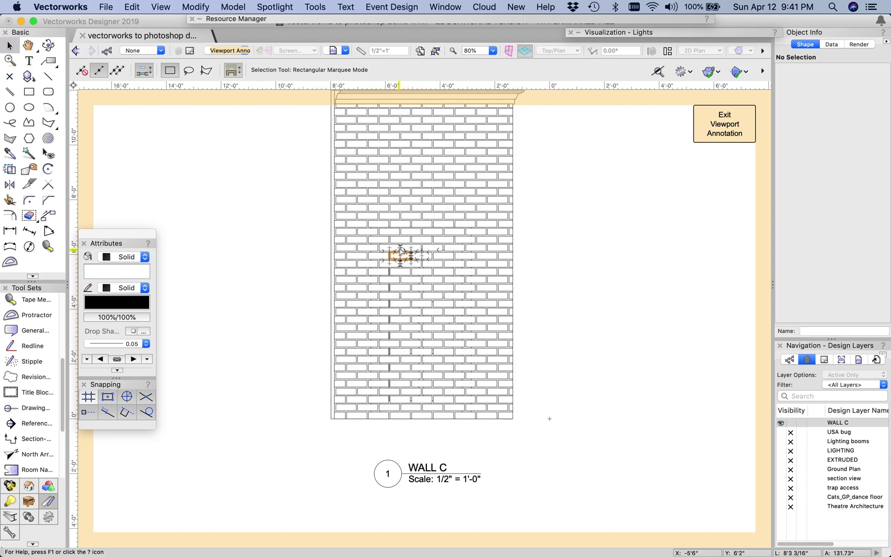
Draw a 3'8" by 7'0" rectangle over the bricks covering the door, from the frame's lower left corner to its upper right corner.
click(29, 92)
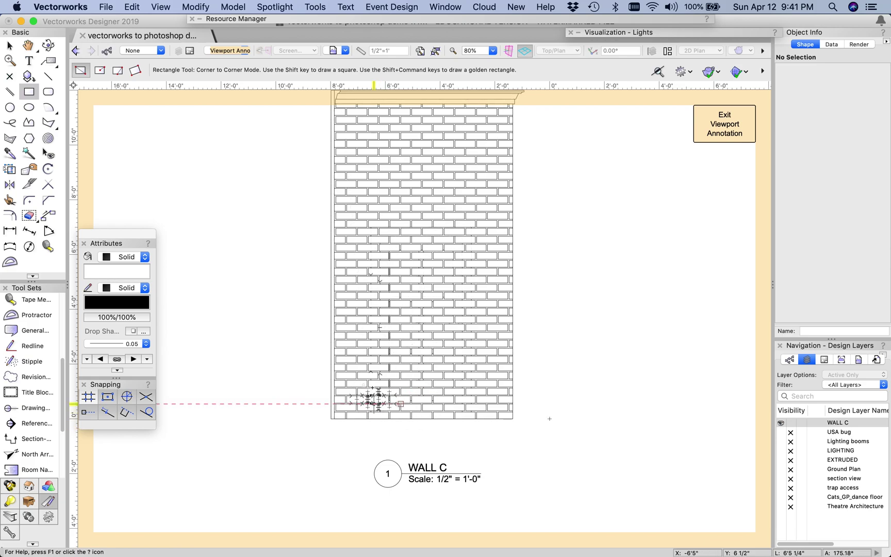
scroll(377, 408, up, 5)
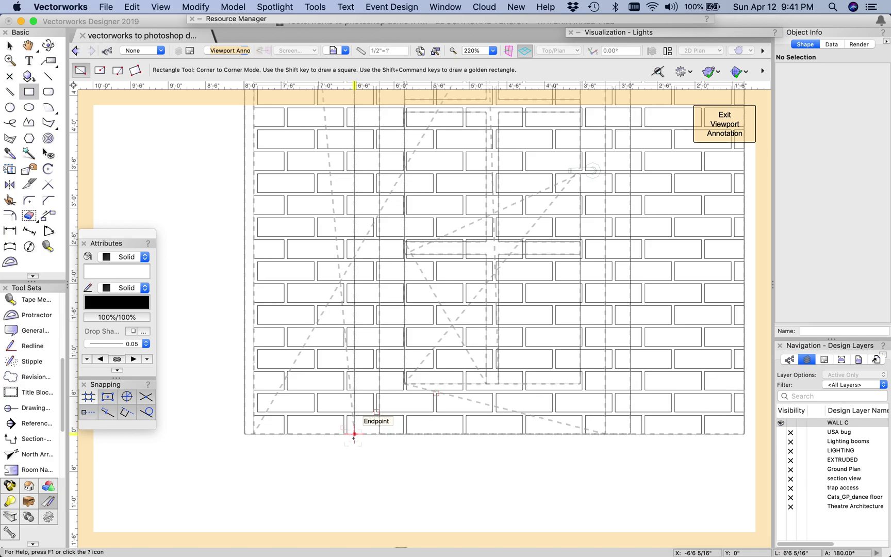
click(354, 434)
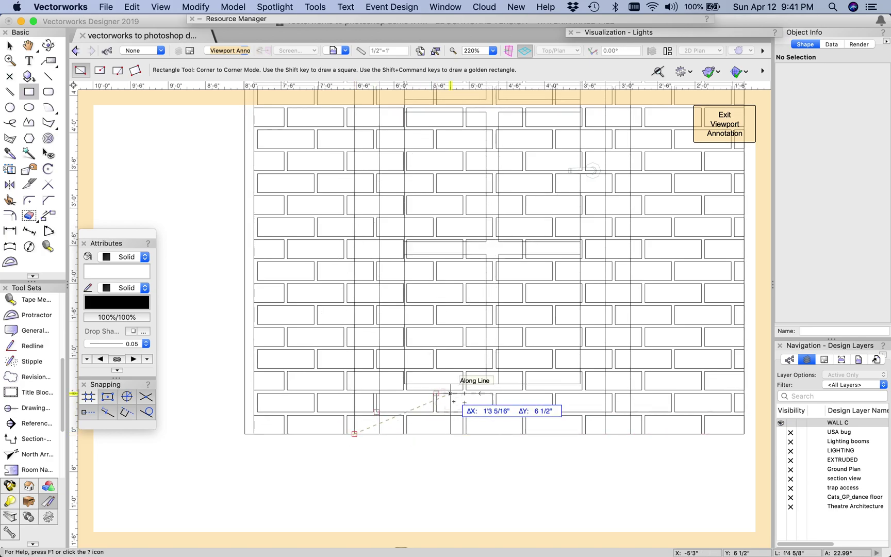
scroll(456, 398, down, 5)
scroll(495, 283, up, 3)
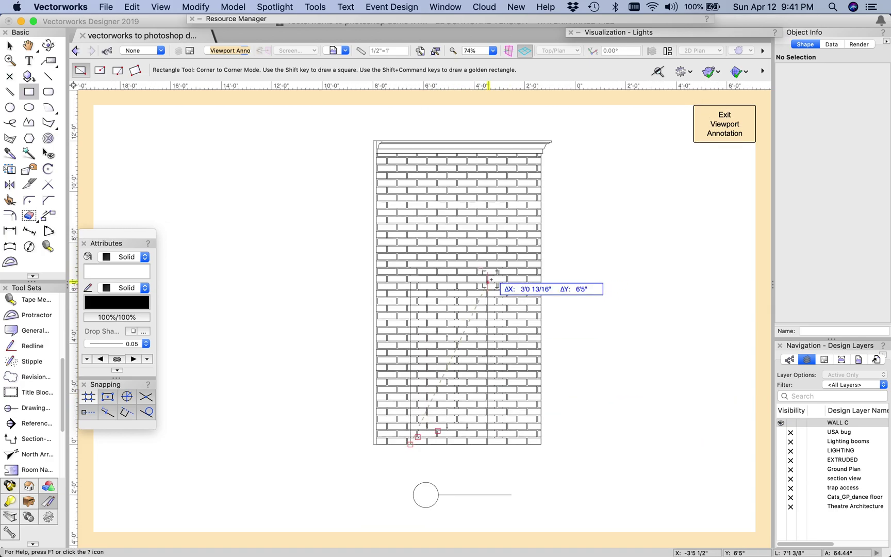
scroll(506, 265, up, 4)
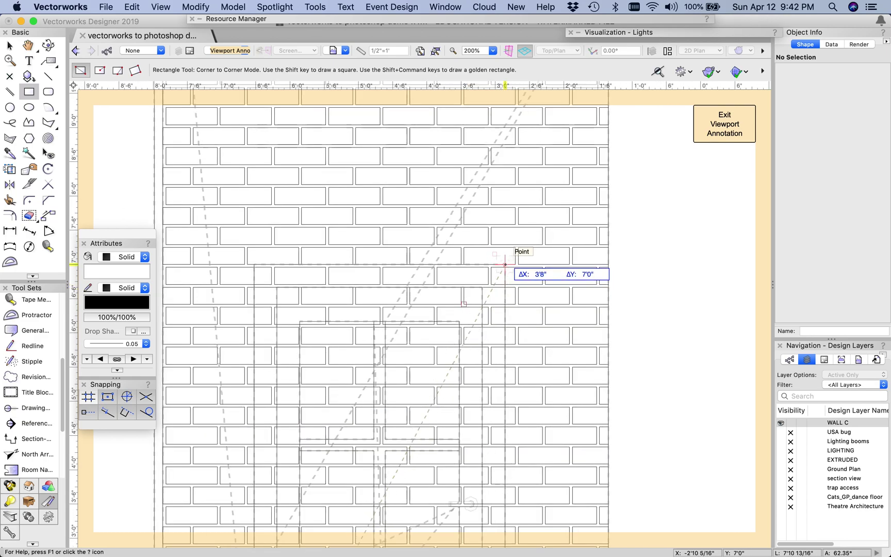
click(505, 264)
Try to cut the door opening from the bricks by selecting them with the door rectangle and applying Clip Surface.
scroll(422, 304, down, 7)
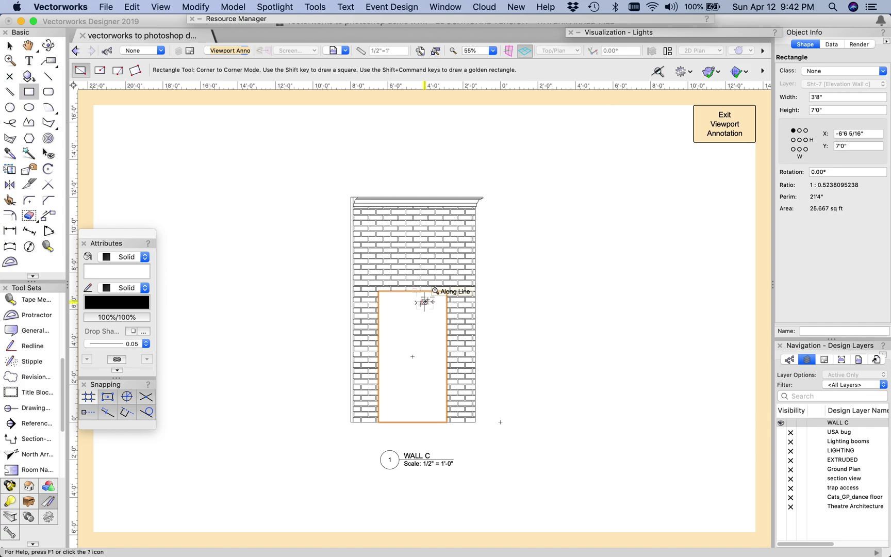
key(x)
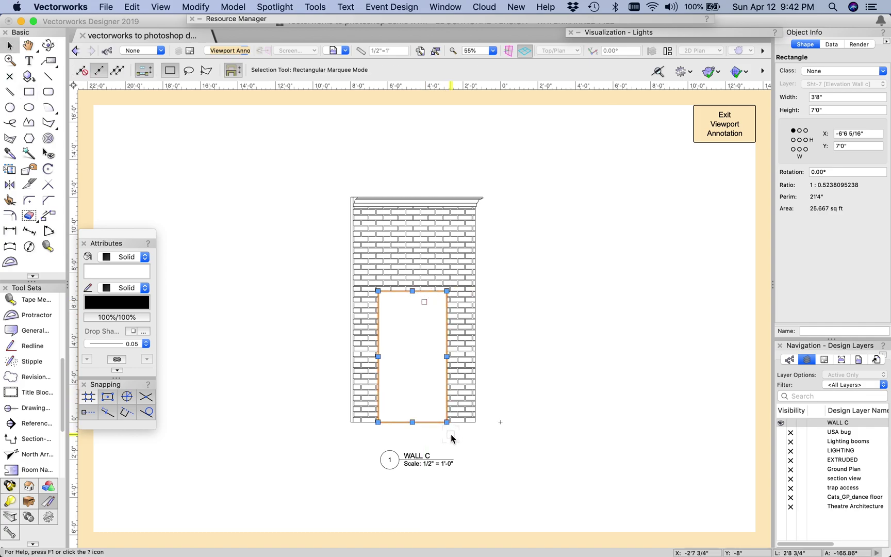
drag(425, 393, 380, 286)
scroll(373, 292, up, 4)
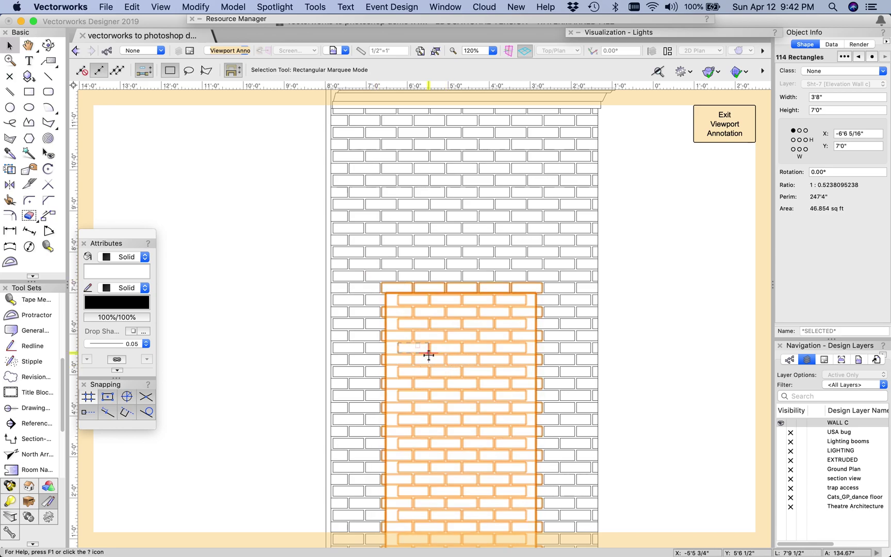
right_click(415, 328)
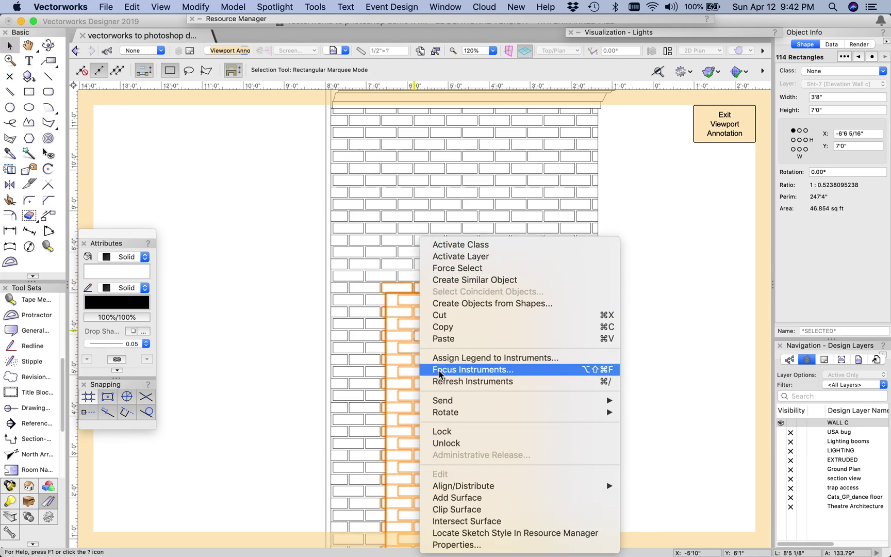
click(457, 509)
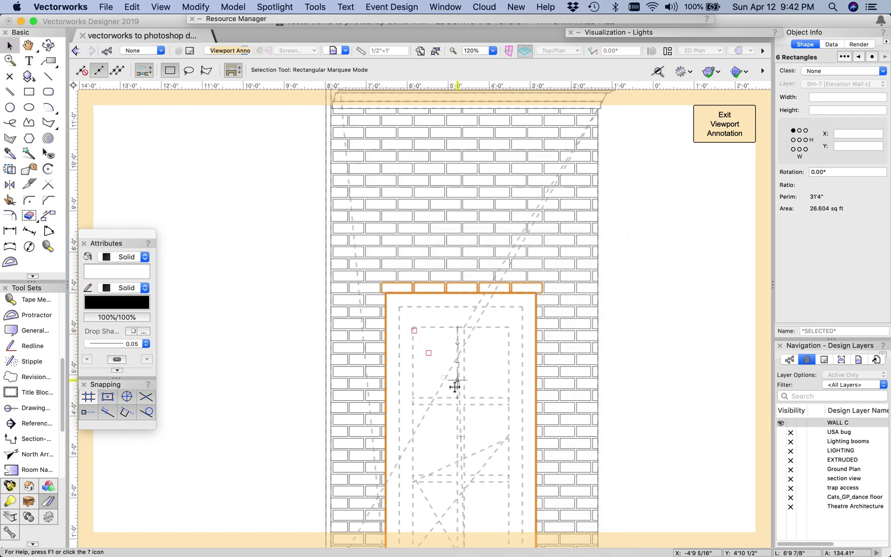
Delete the clipping rectangle over the door and examine the brick edges on both sides of the door frame.
click(308, 360)
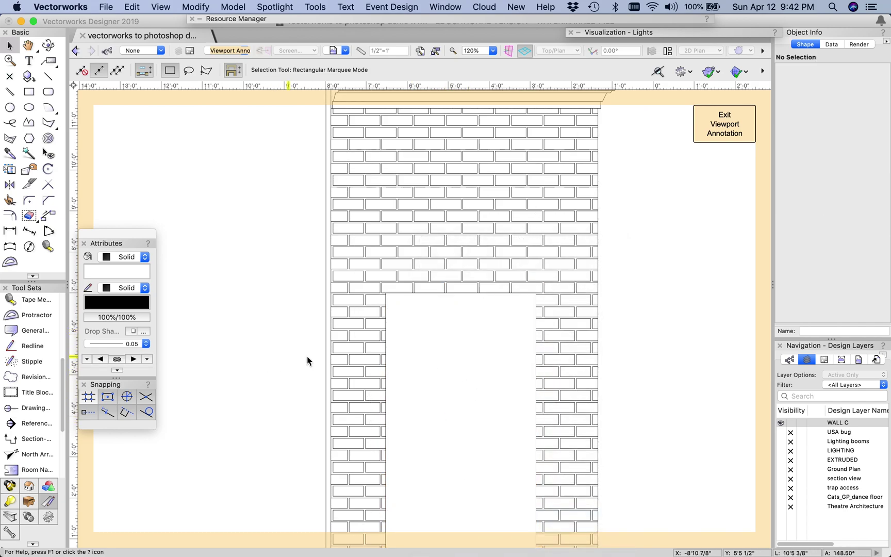
click(414, 365)
scroll(276, 318, down, 2)
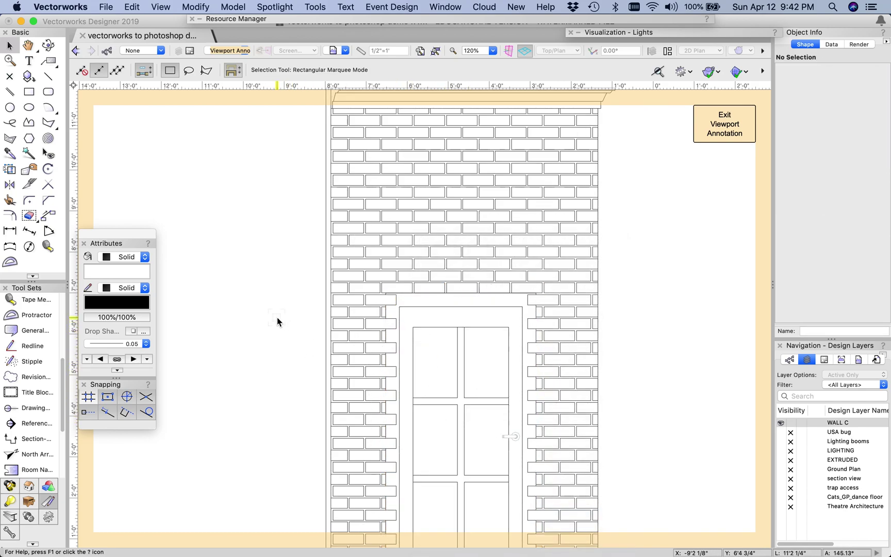
middle_drag(294, 413, 294, 308)
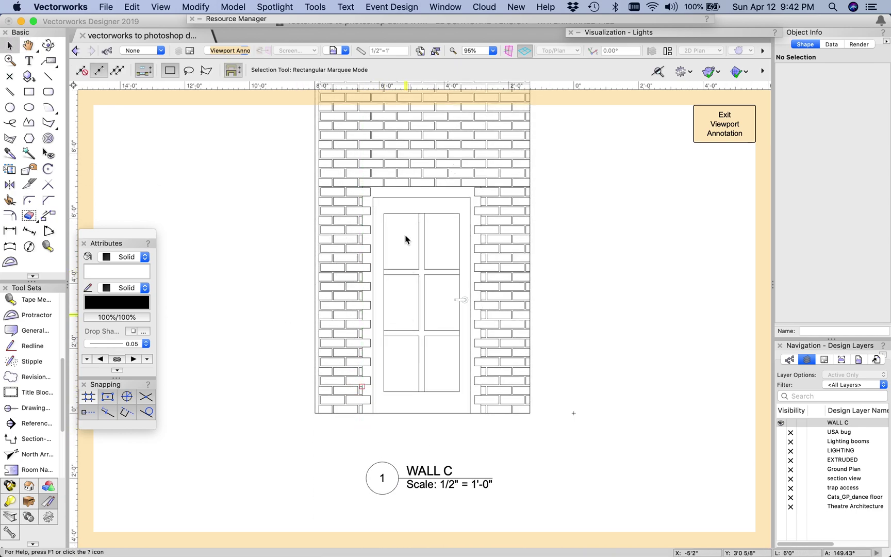
Undo the deletion of the door rectangle and the Clip Surface operation on the bricks around the door.
key(super+z)
key(super+z)
key(super+z)
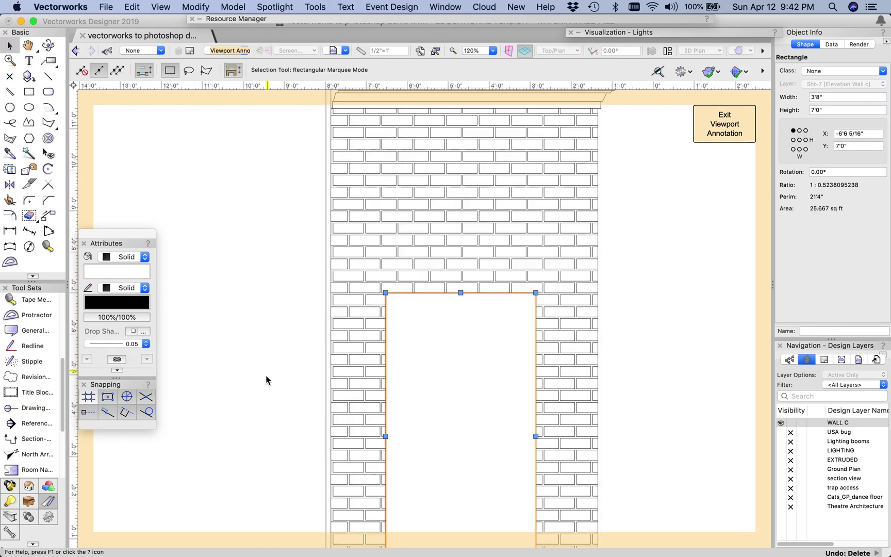
middle_drag(276, 392, 227, 309)
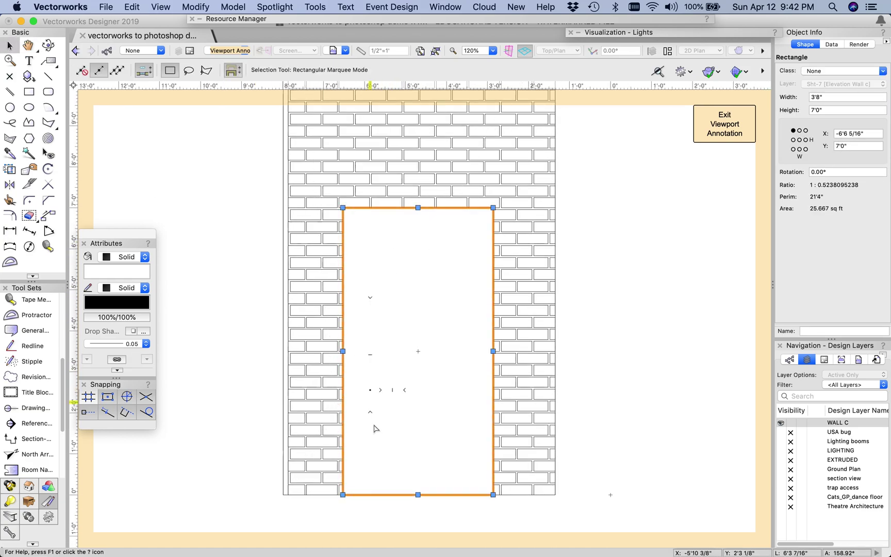
key(super+z)
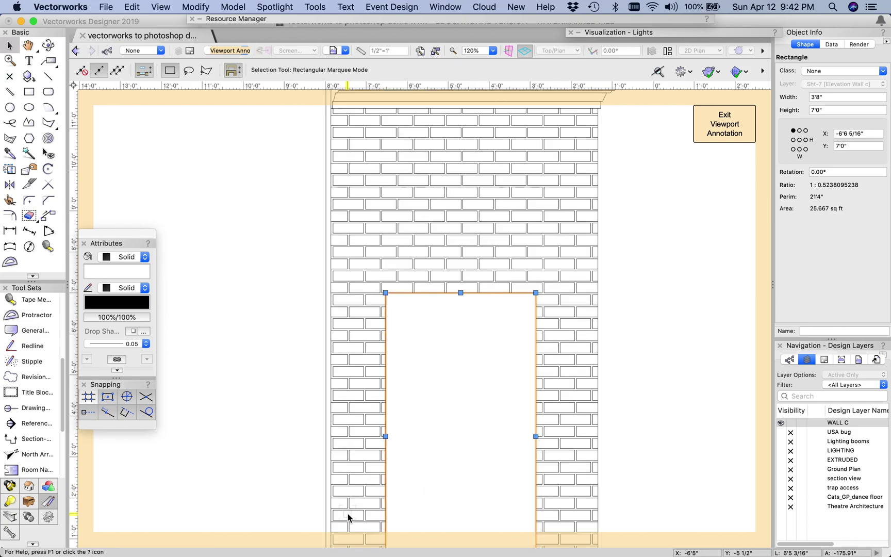
key(super+z)
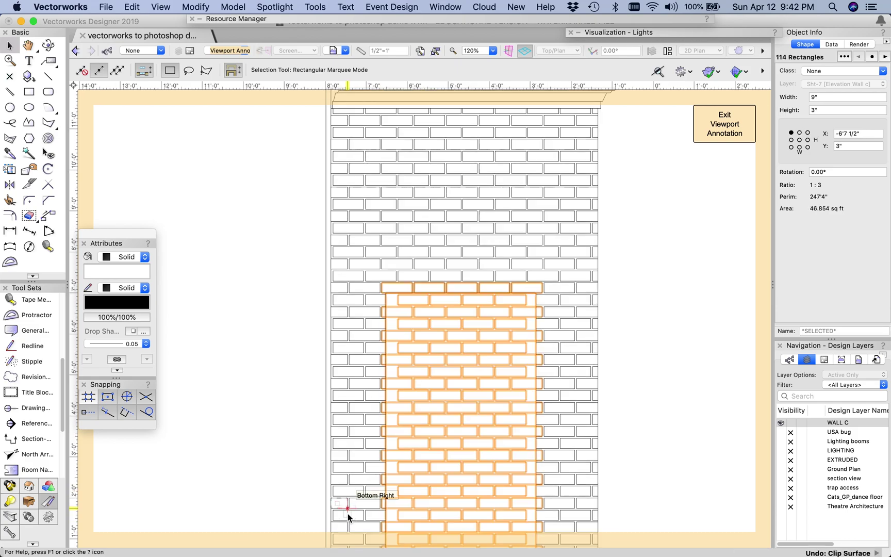
Cut the door opening with Clip Surface, selecting the door rectangle and only the bricks inside and beside it, and delete the rectangle.
key(space)
drag(239, 400, 208, 289)
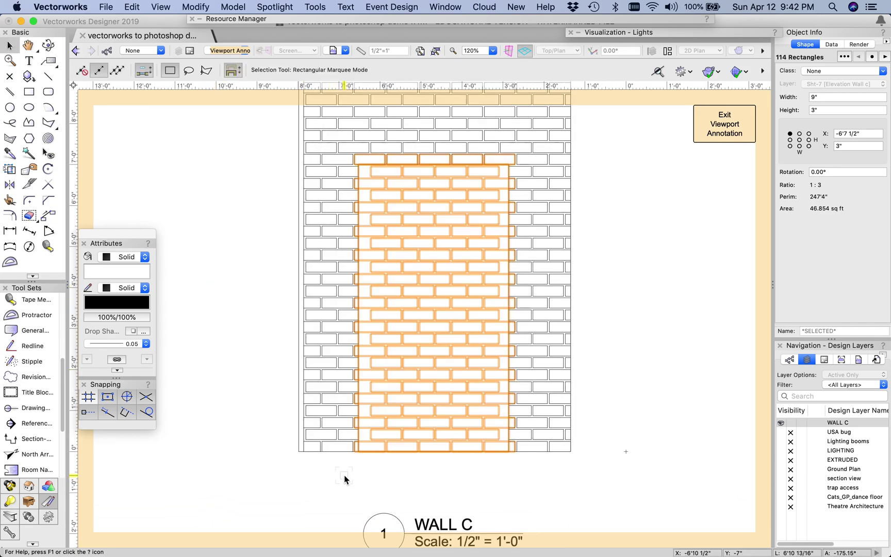
drag(343, 476, 535, 160)
right_click(418, 216)
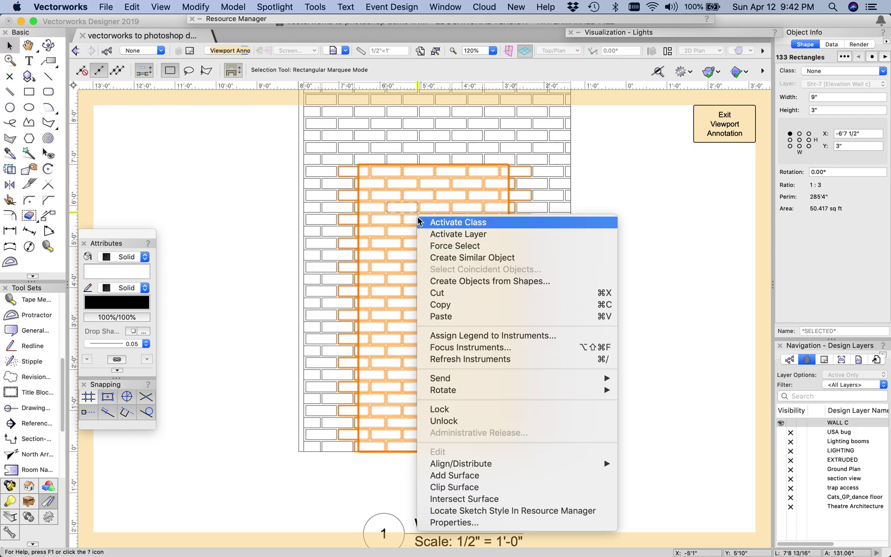
click(457, 487)
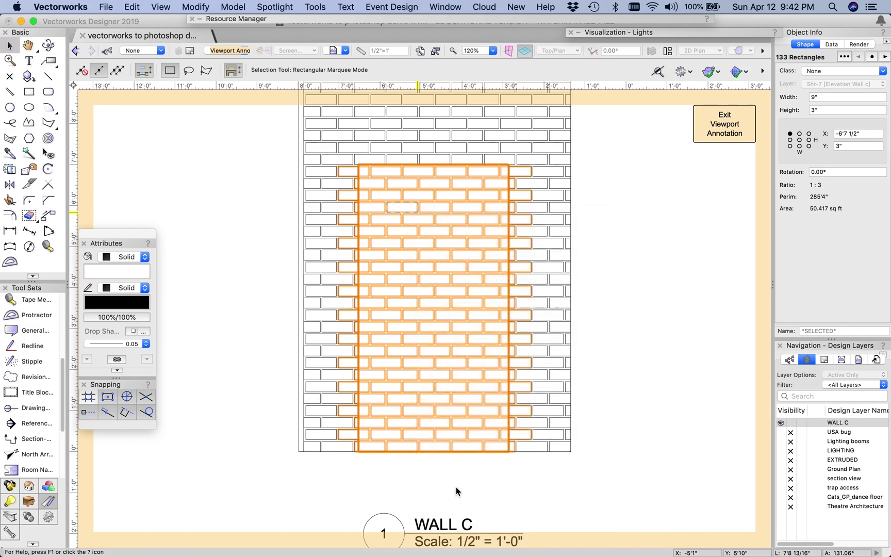
key(Delete)
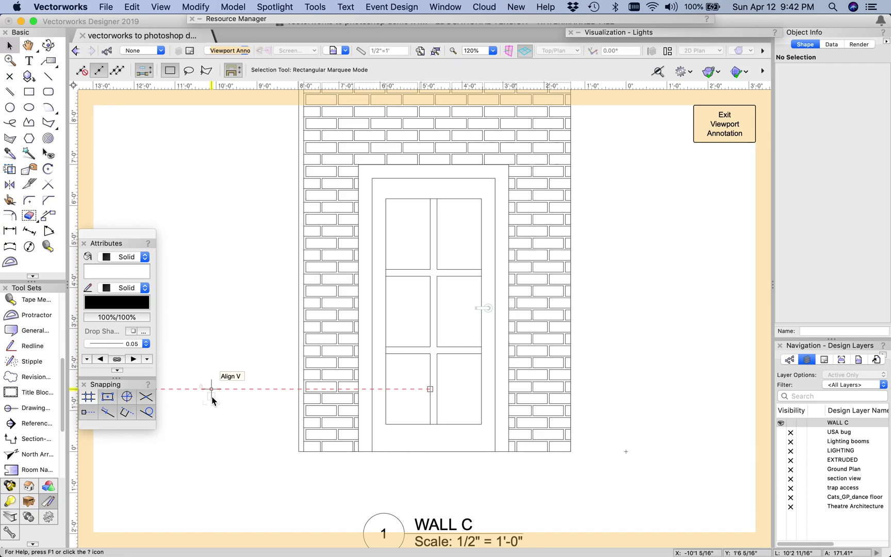
Exit the viewport annotation of the WALL C elevation and deselect the viewport on the sheet layer.
scroll(179, 362, down, 3)
key(space)
drag(229, 298, 266, 320)
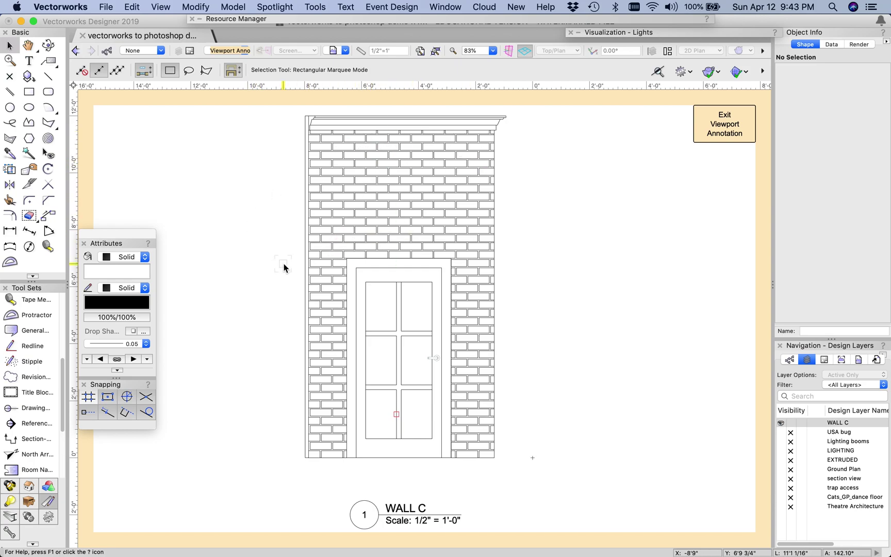
click(726, 131)
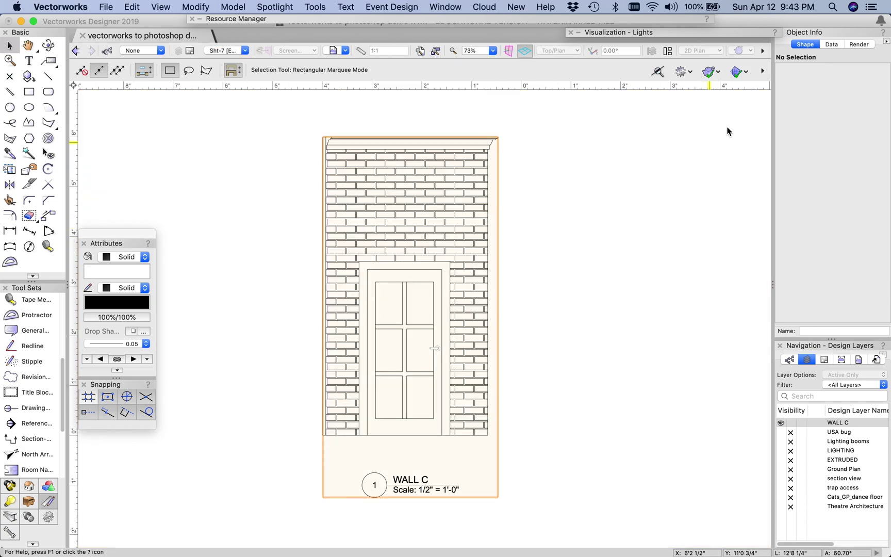
click(538, 229)
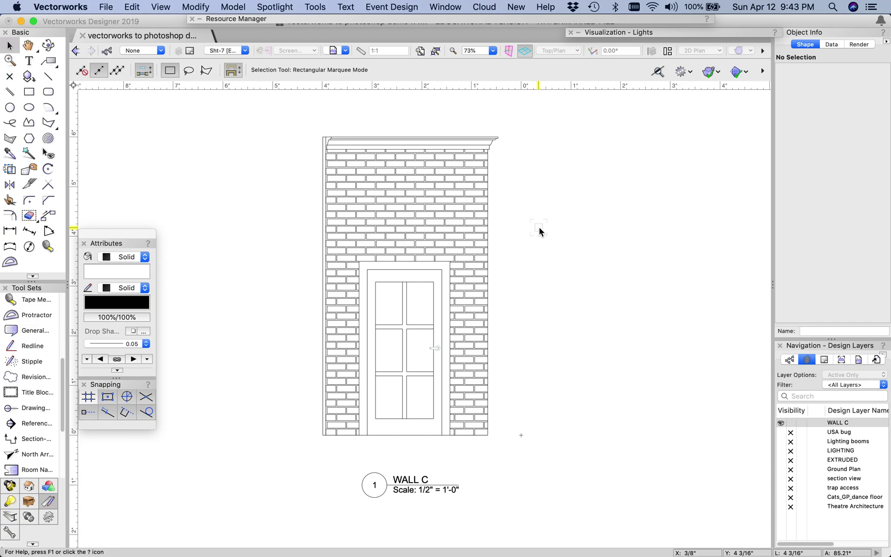
Start an image file export with a marquee area from the wall's upper left corner to beyond its lower right corner, excluding the title.
click(133, 7)
mouse_move(106, 7)
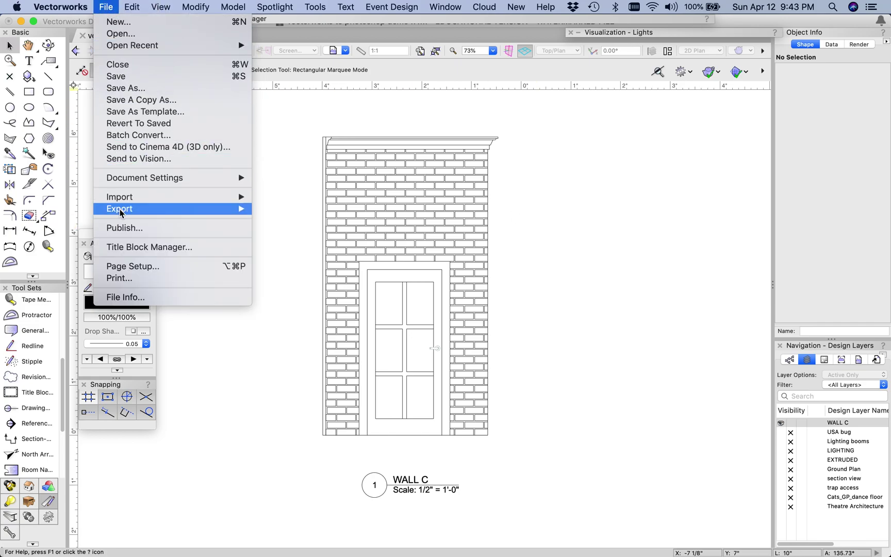
mouse_move(120, 209)
click(290, 241)
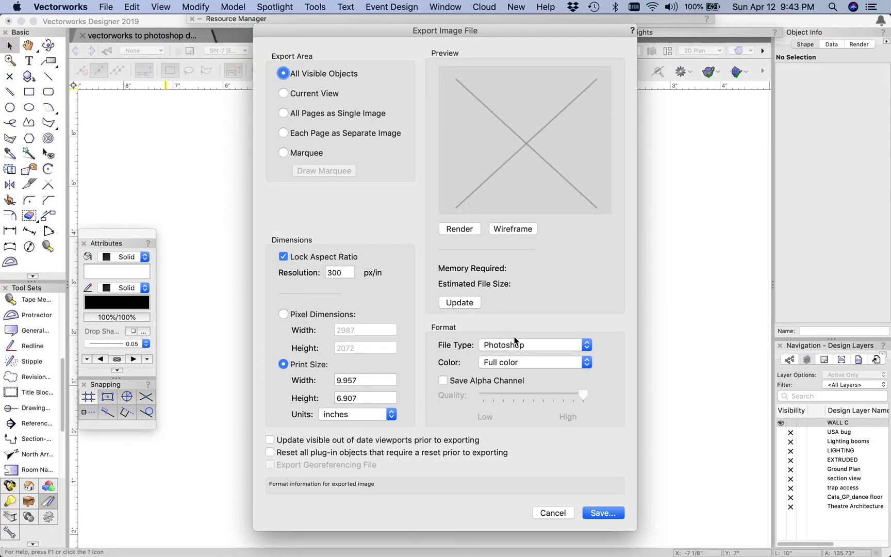
click(282, 153)
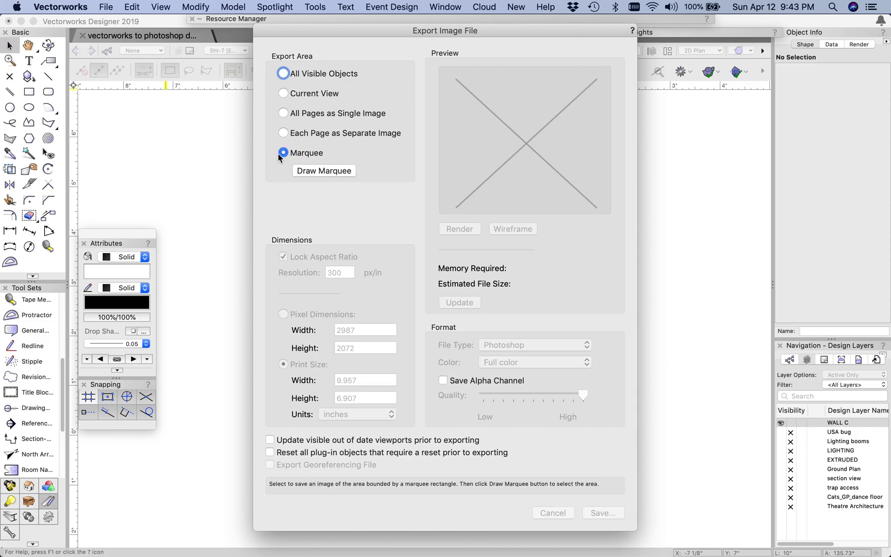
click(315, 177)
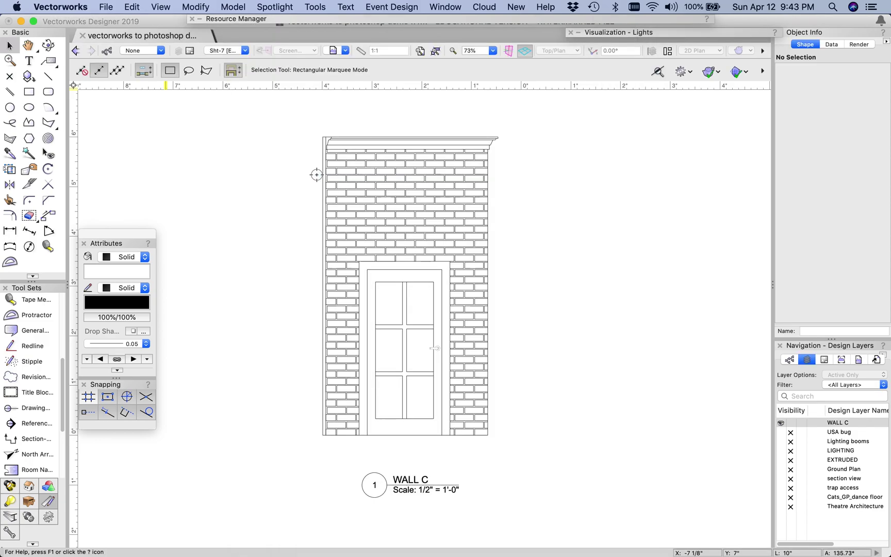
click(321, 135)
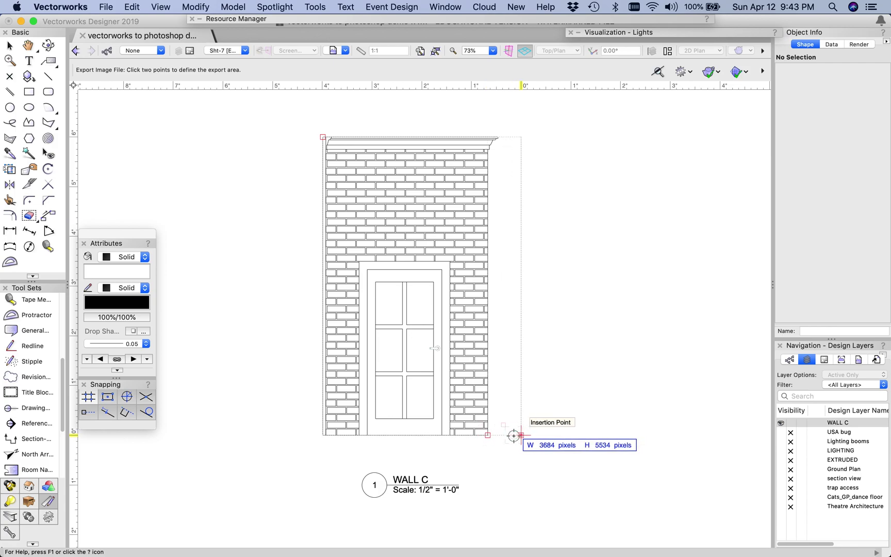
click(513, 435)
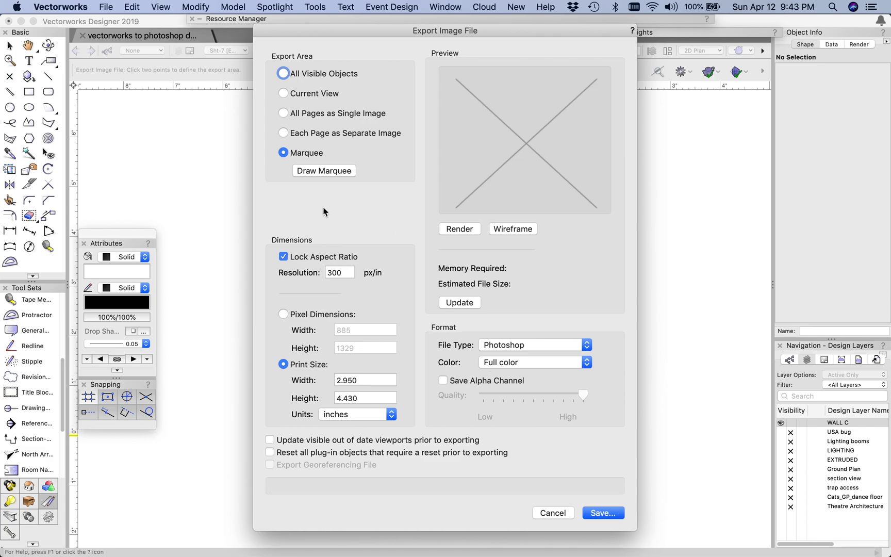
Set the exported image's print height to 6 inches with the aspect ratio locked, keeping Photoshop as the file type.
click(361, 398)
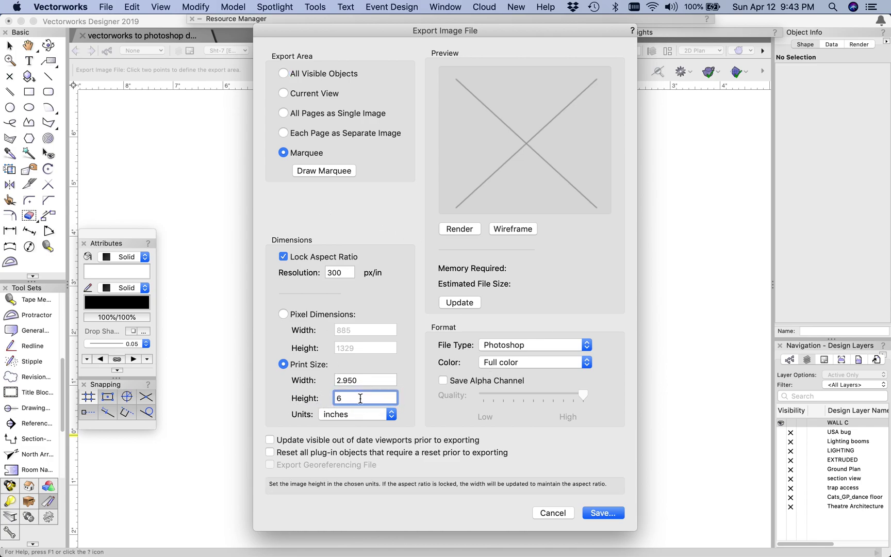
click(375, 380)
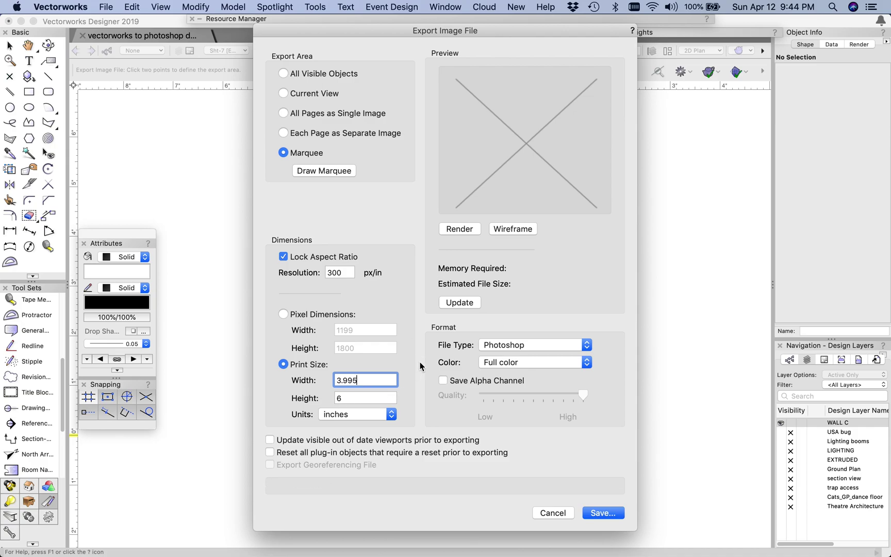
click(510, 344)
click(509, 344)
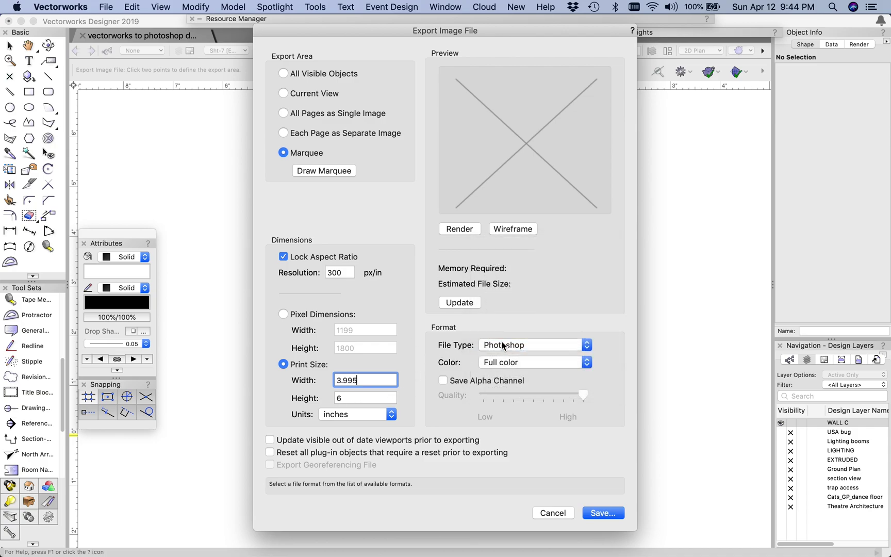
Save the exported image as "WALL C photoshop with brick" in the video demos folder and save the drawing file.
click(601, 513)
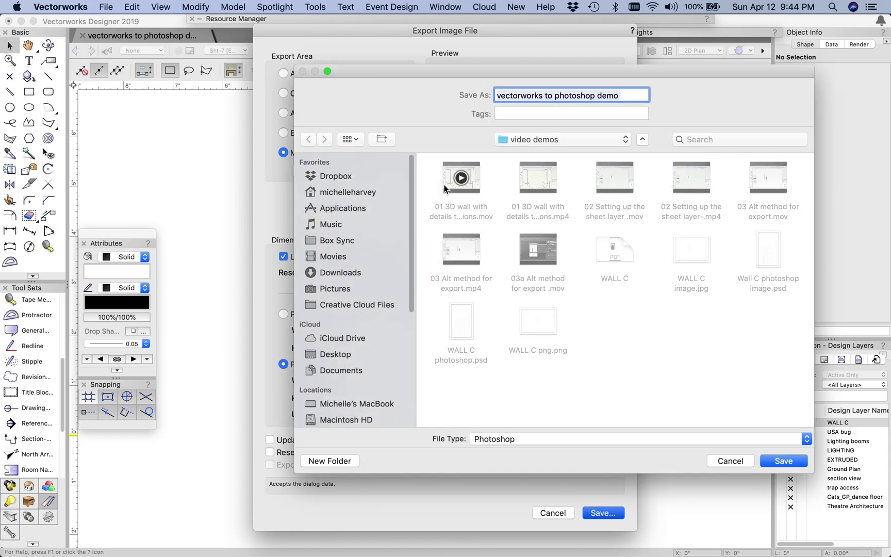
click(619, 250)
click(535, 95)
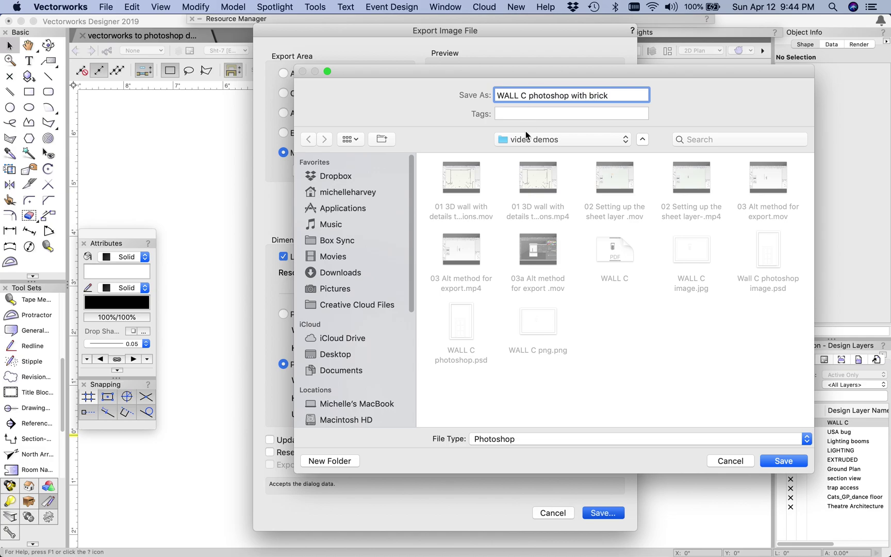
click(786, 460)
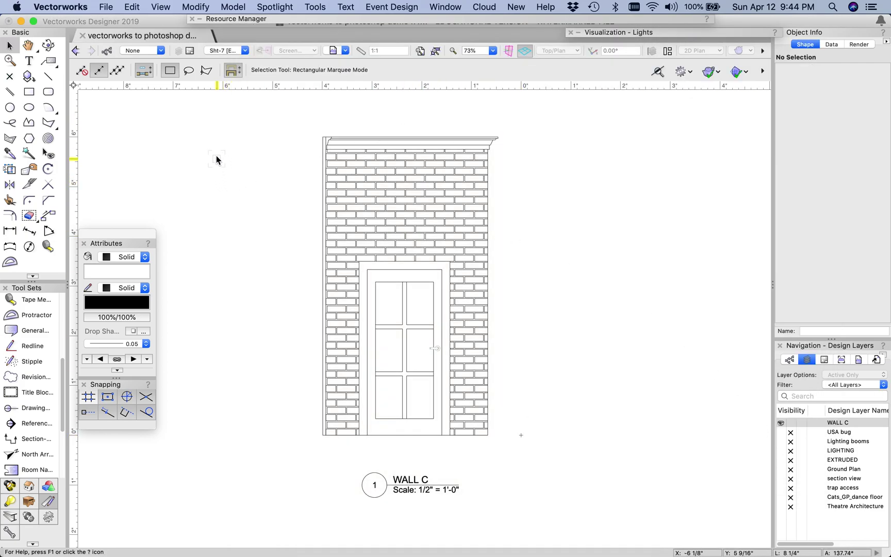
click(105, 8)
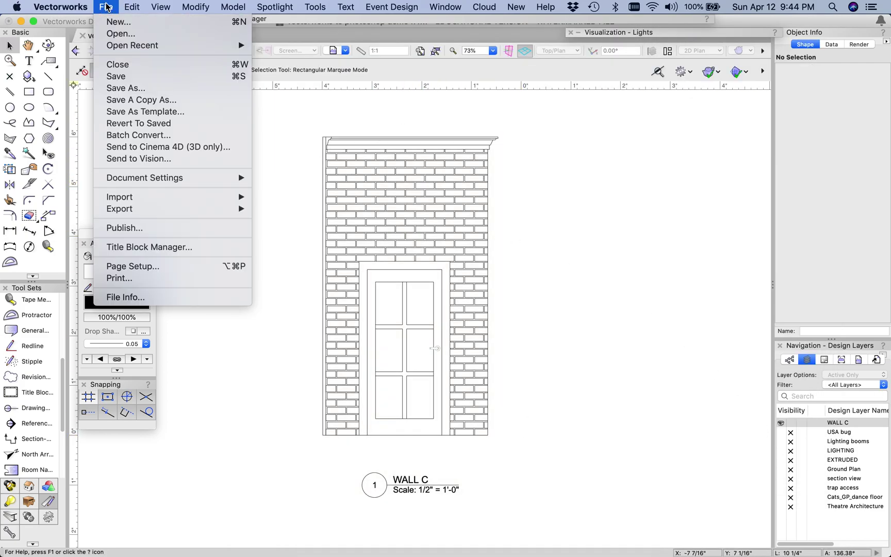
click(114, 76)
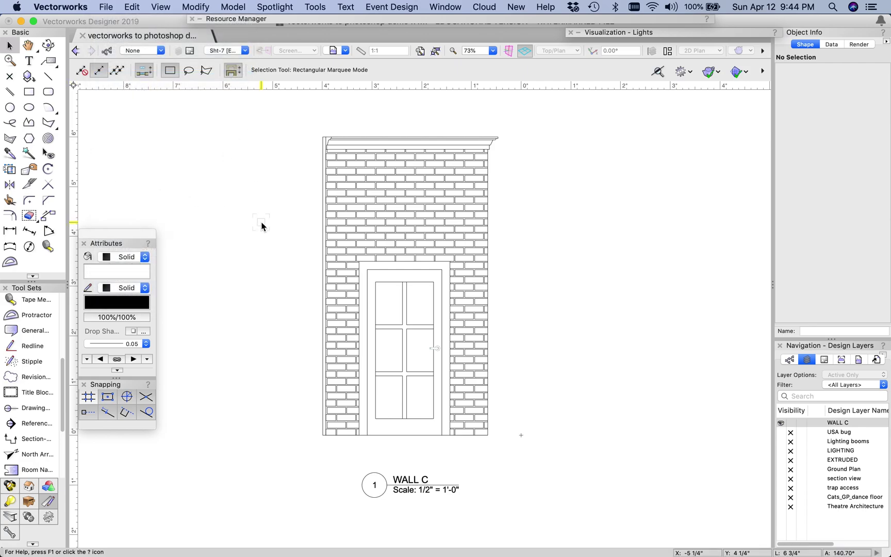
Switch to Adobe Photoshop and open "WALL C photoshop with brick.psd" from the video demos folder.
click(564, 536)
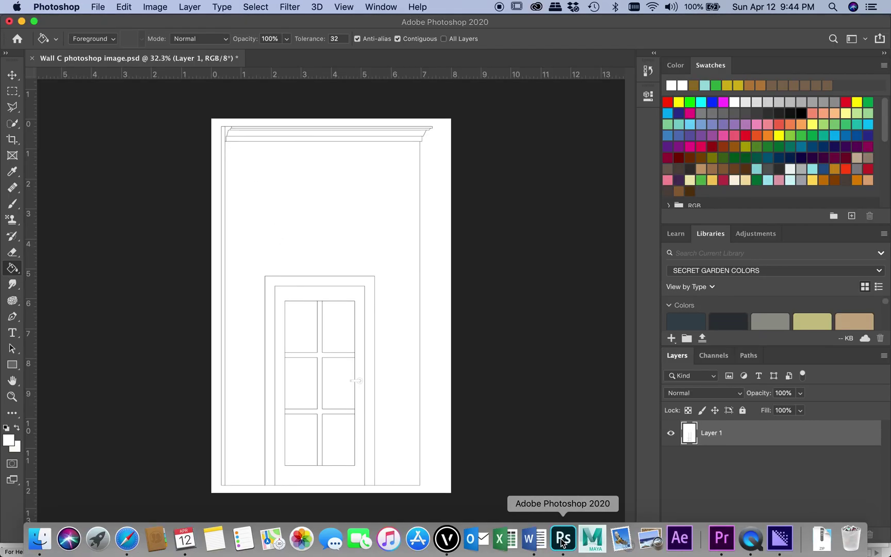
click(98, 7)
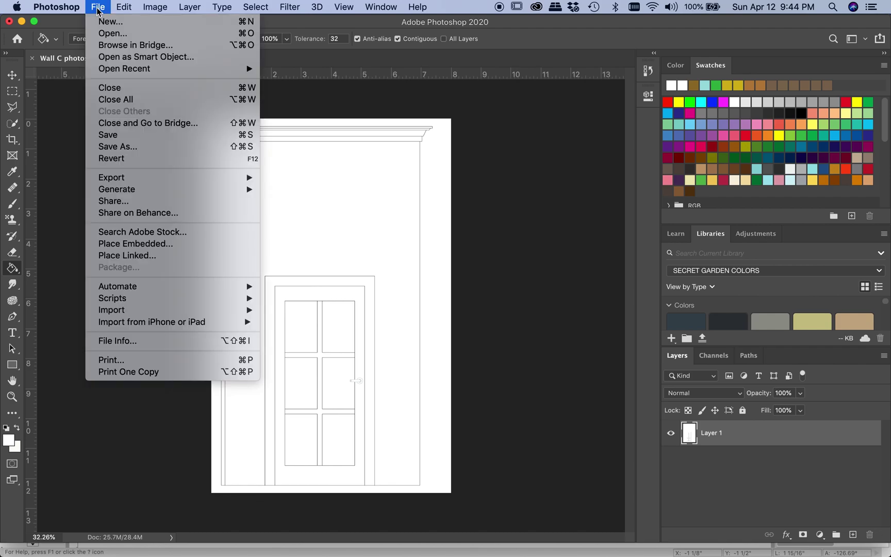
click(229, 35)
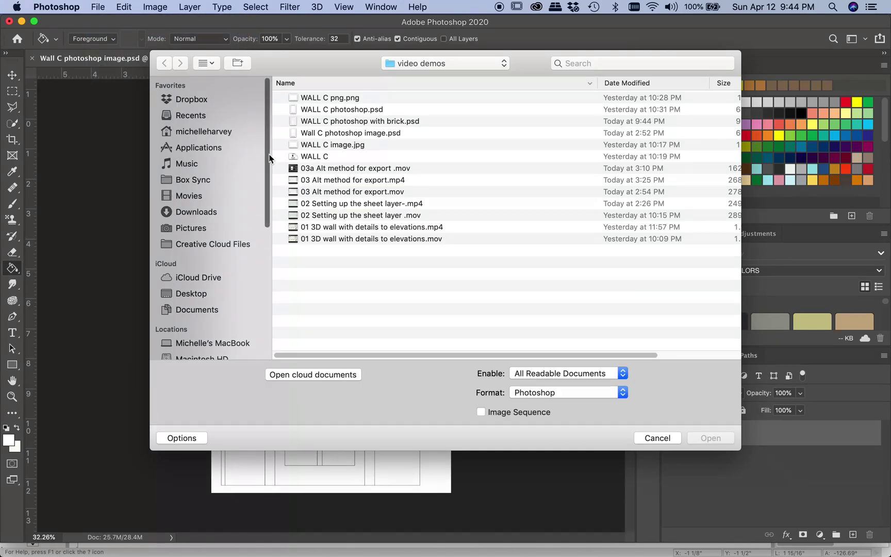
click(342, 125)
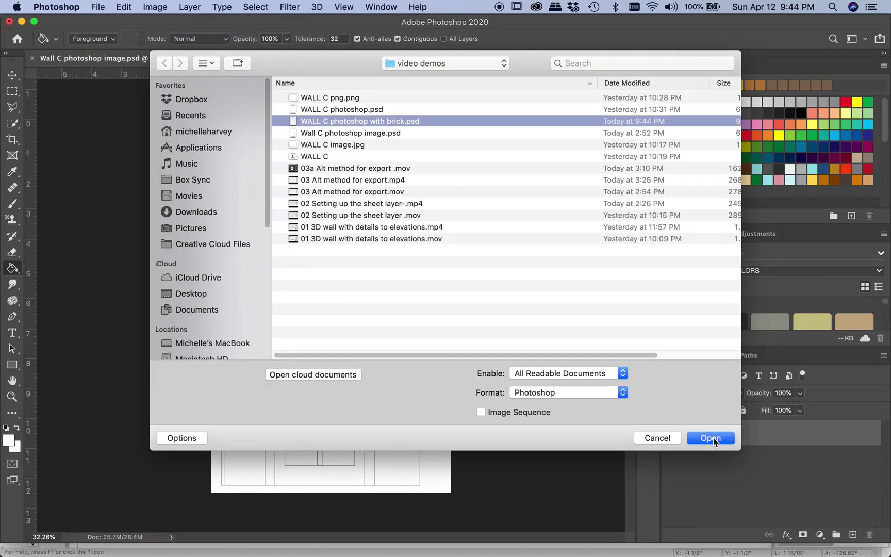
click(711, 437)
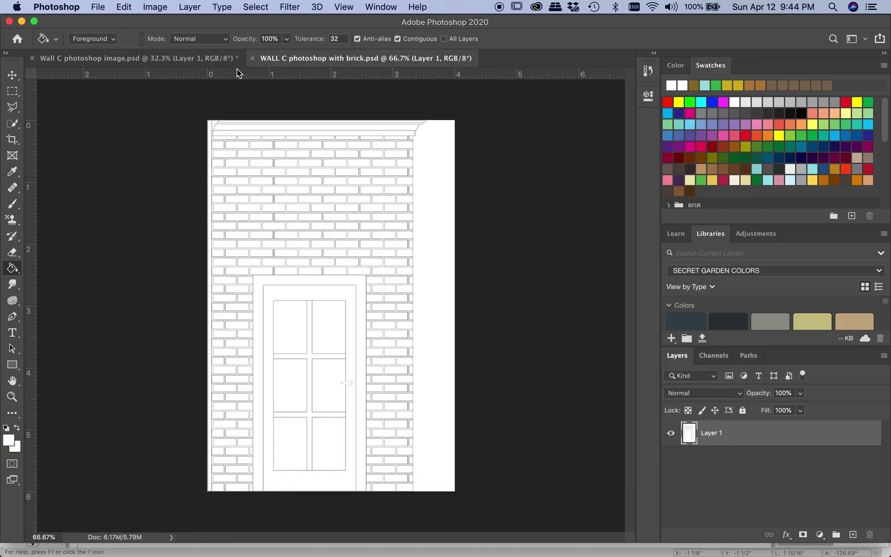
Resize the image proportionally to a height of 12 inches at 300 pixels/inch and fit it on screen.
click(156, 6)
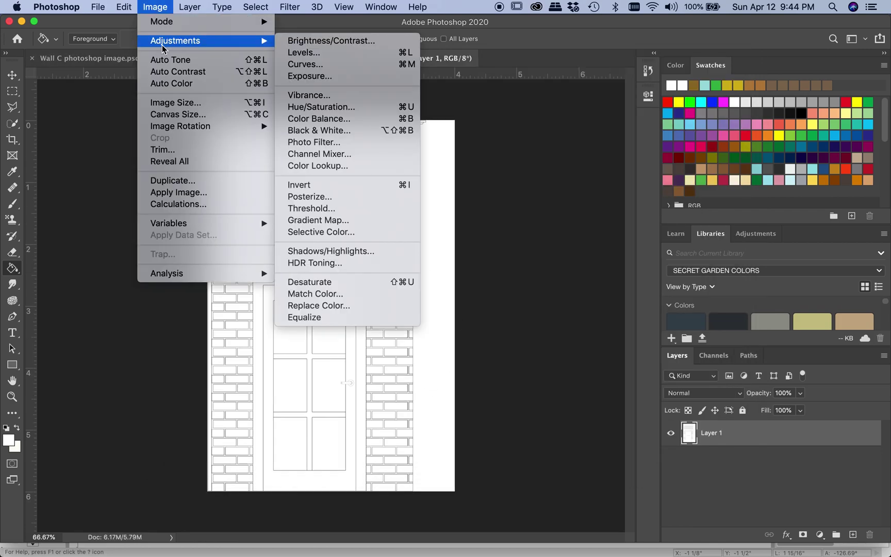
click(171, 104)
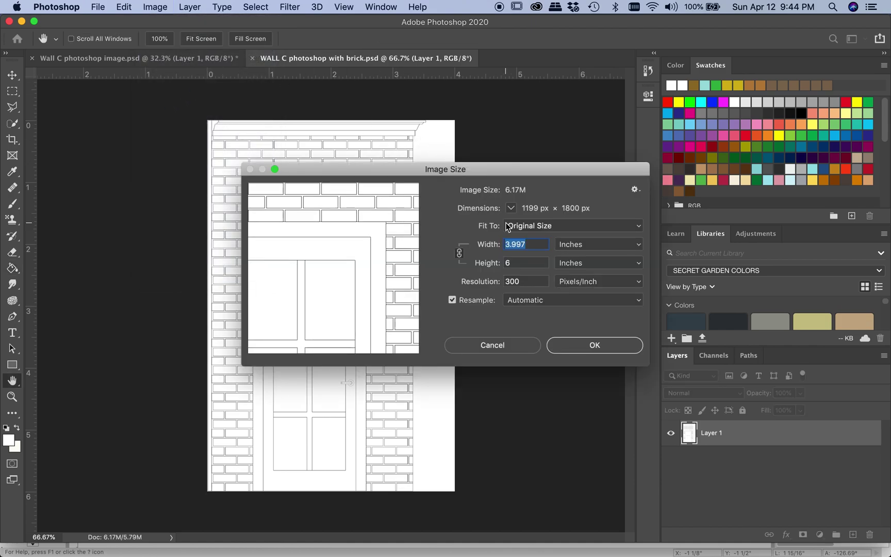
double_click(510, 263)
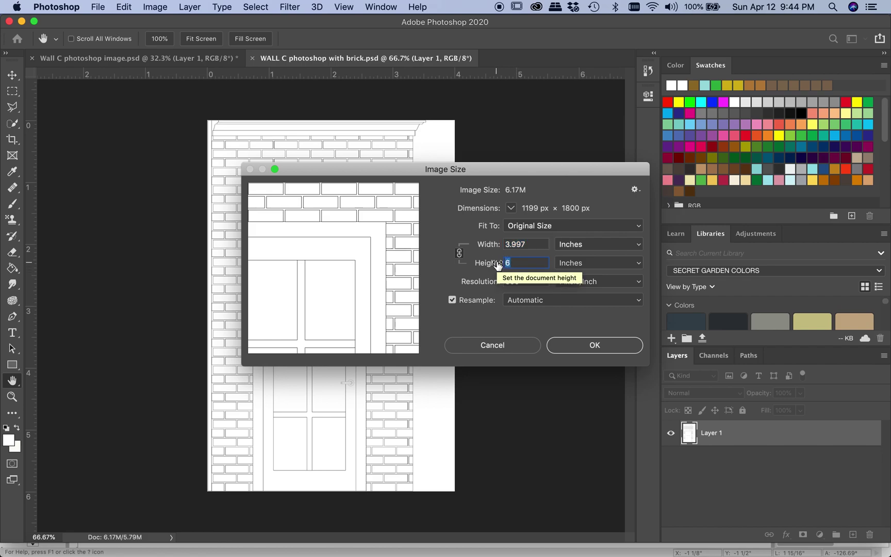
text(12)
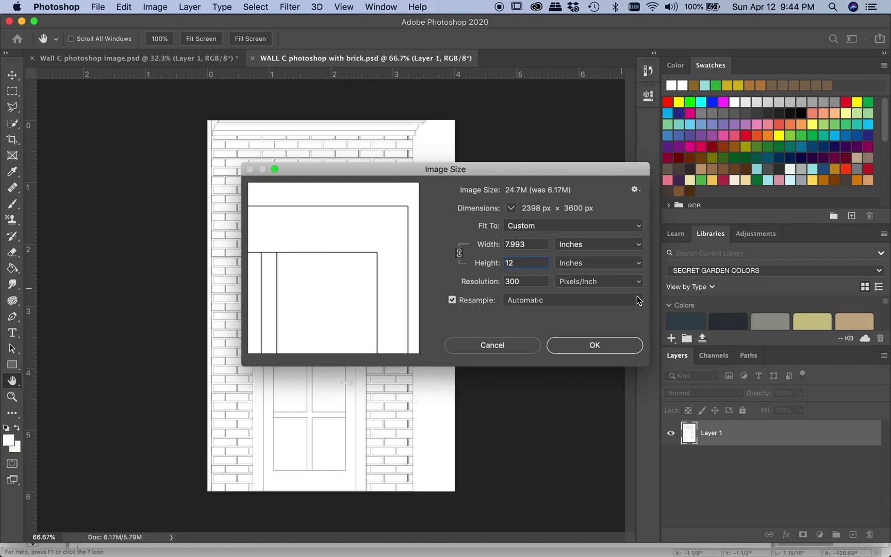
click(589, 345)
key(g)
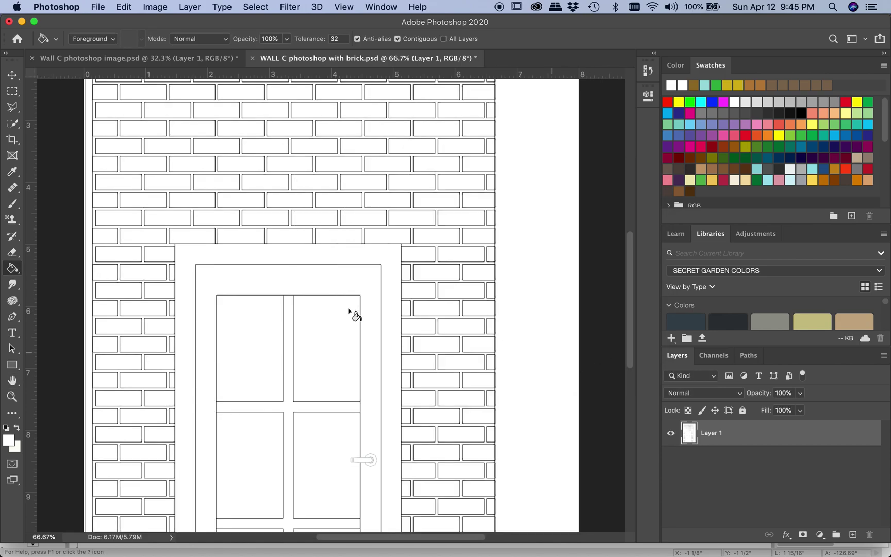
scroll(246, 255, down, 5)
key(super+0)
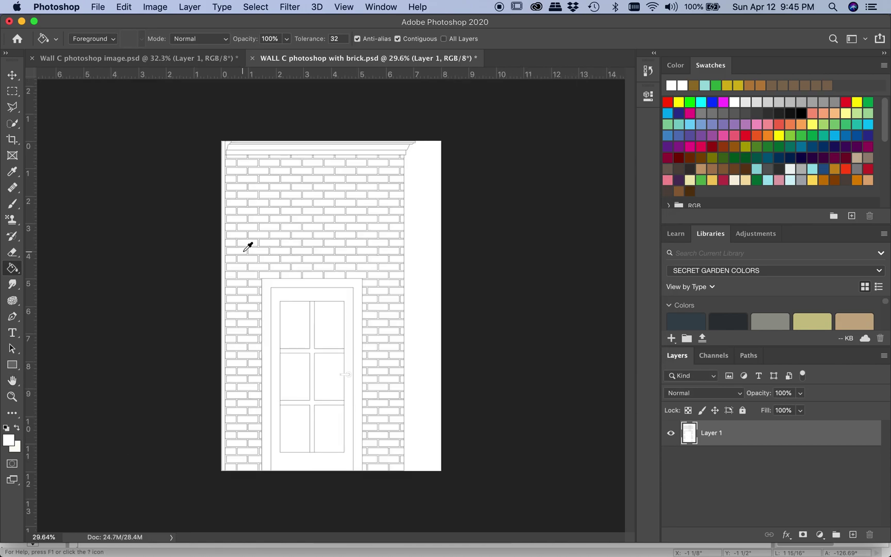
Enlarge the canvas to 9 by 12.5 inches around the centered image and fill the transparent border with white using the Paint Bucket.
click(156, 7)
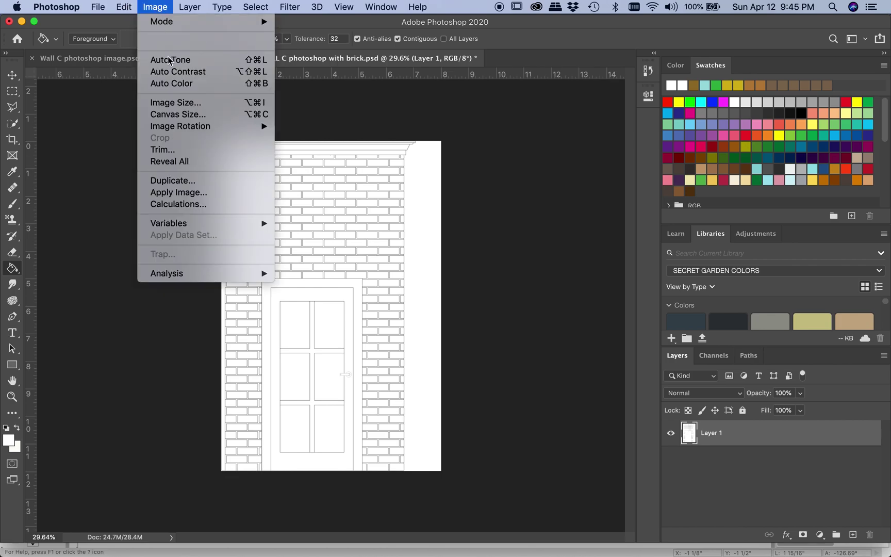
click(183, 115)
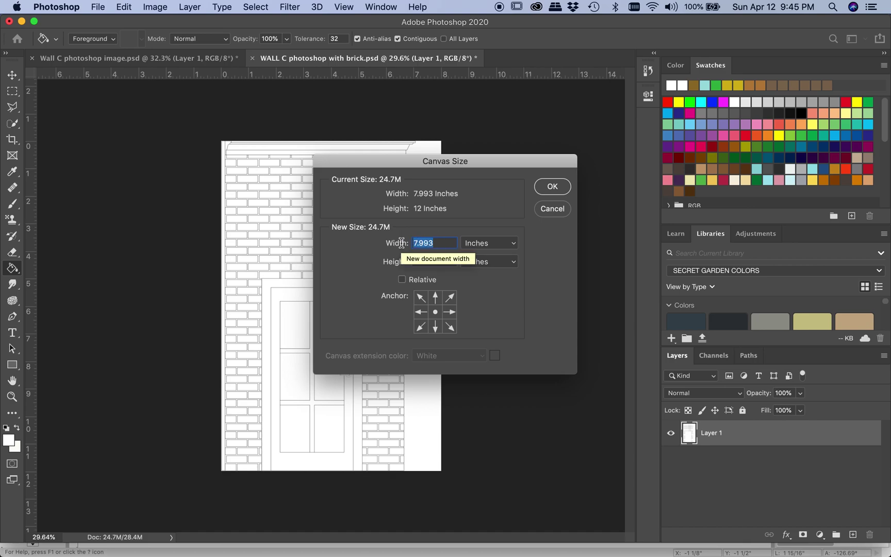
text(9)
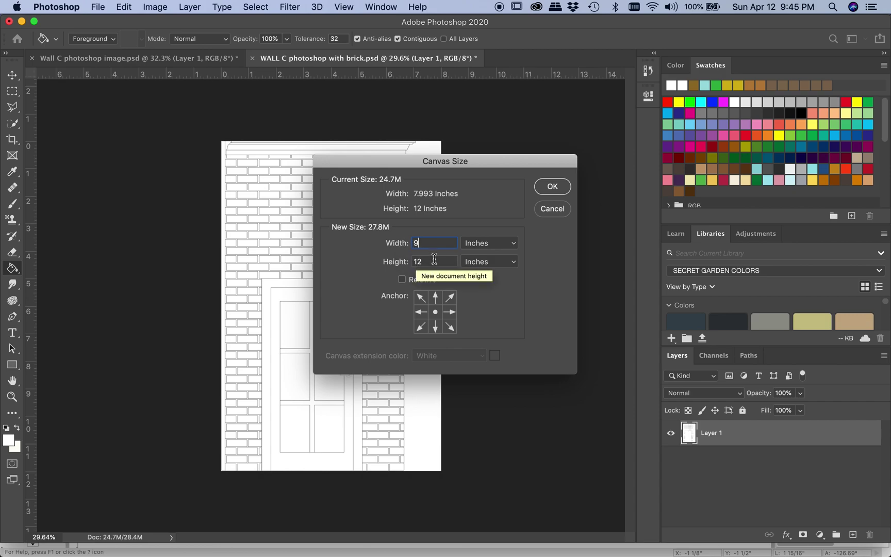
click(432, 262)
click(432, 261)
text(.5)
click(552, 188)
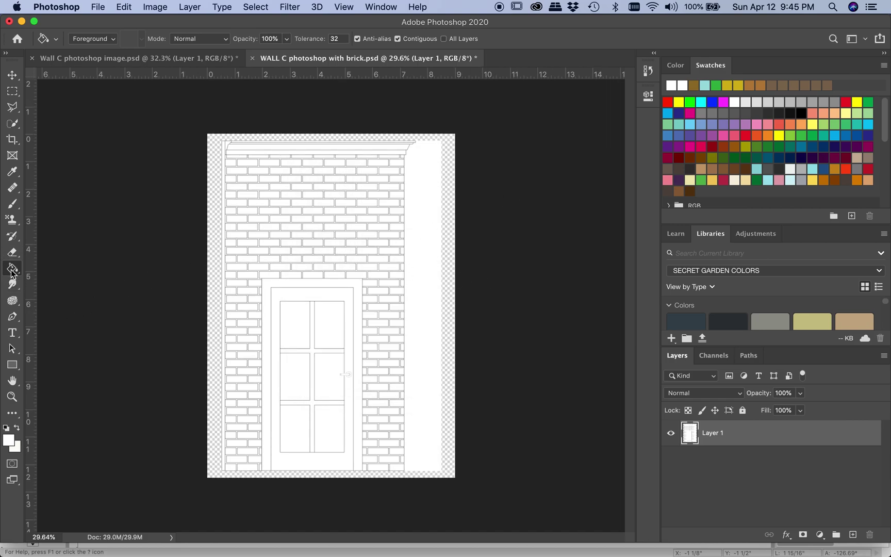
click(212, 164)
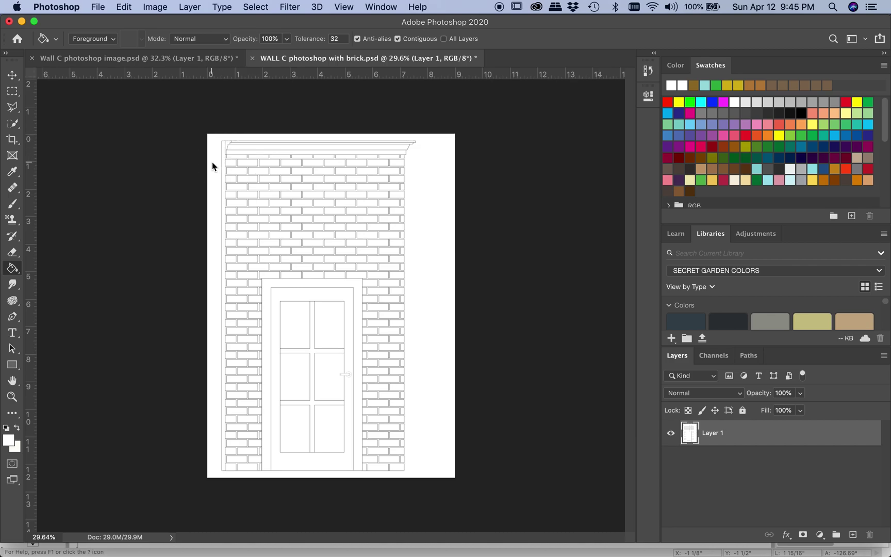